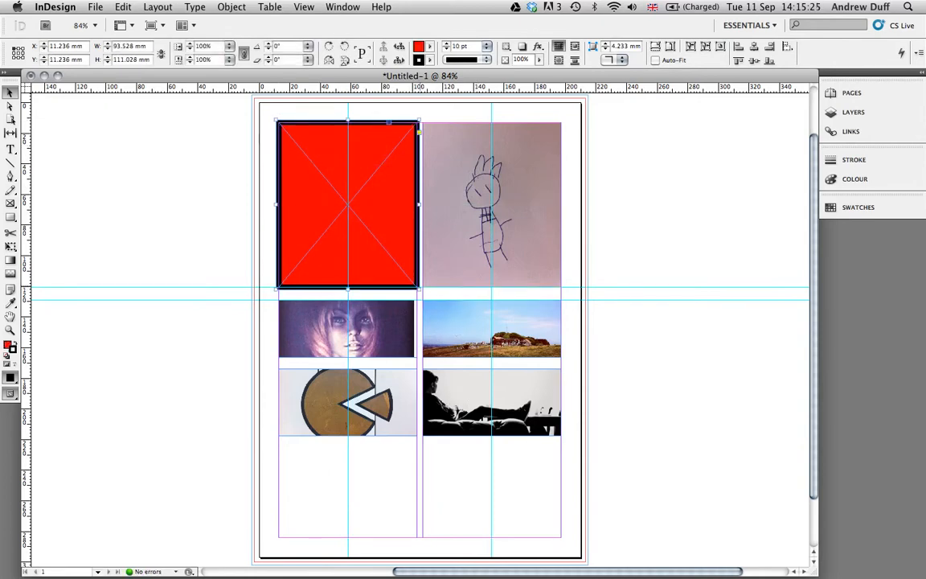
Enlarge the red rectangle to cover the whole page, 210 mm wide by 297 mm high from the 0 mm origin.
{"action": "left_click_drag", "start_coordinate": [417, 286], "coordinate": [579, 555]}
{"action": "left_click_drag", "start_coordinate": [277, 121], "coordinate": [260, 103]}
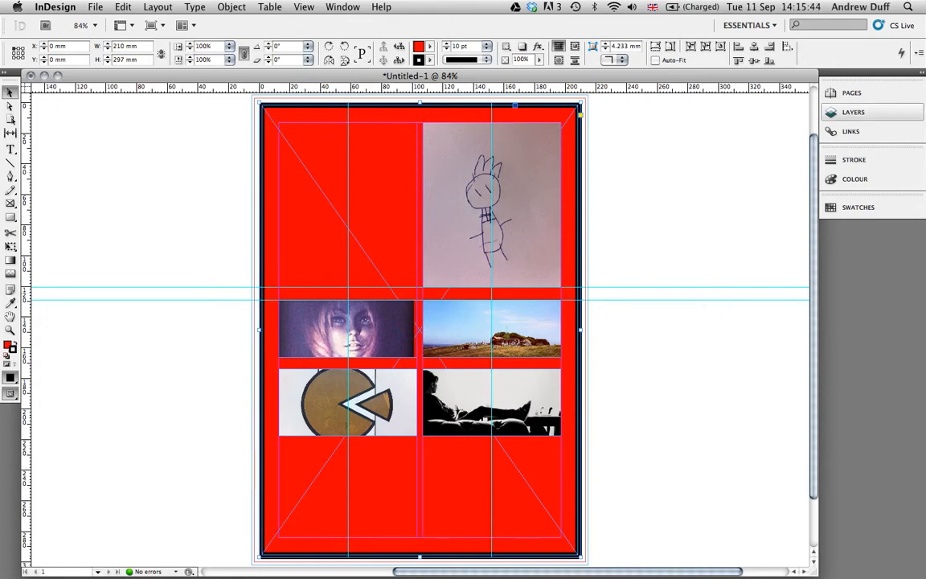
Expand Layer 1 to list its individual objects and highlight IMG_2045.JPG.
{"action": "left_click", "coordinate": [854, 112]}
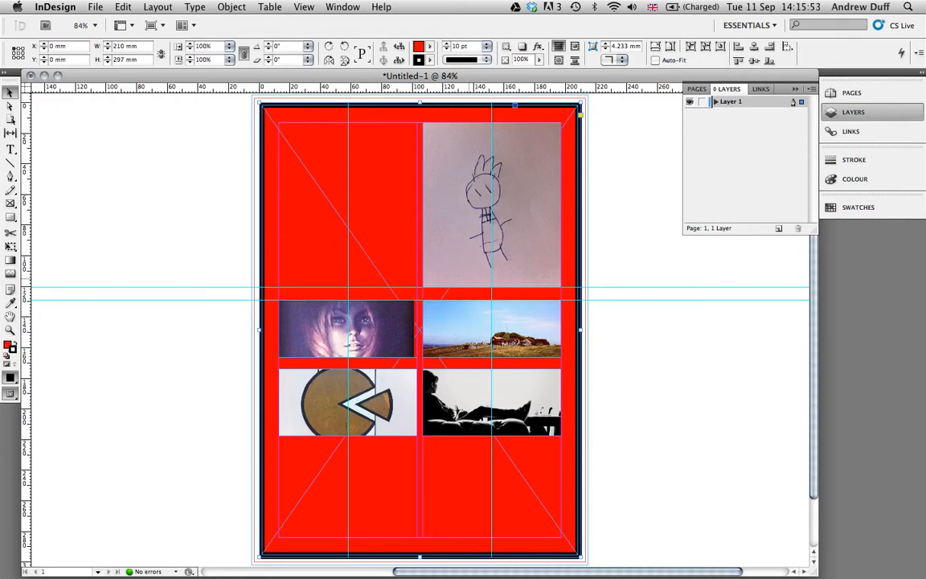
{"action": "left_click", "coordinate": [716, 102]}
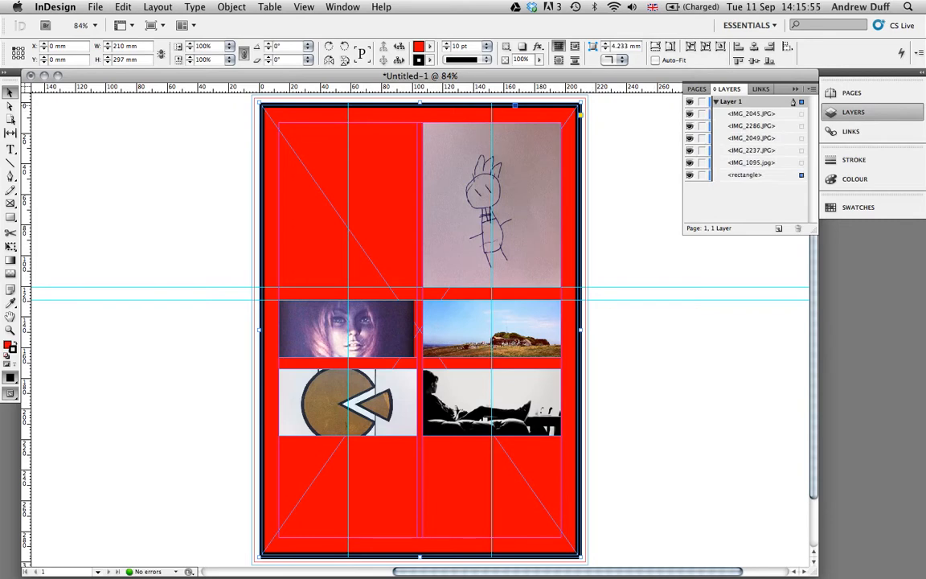
{"action": "left_click", "coordinate": [752, 115]}
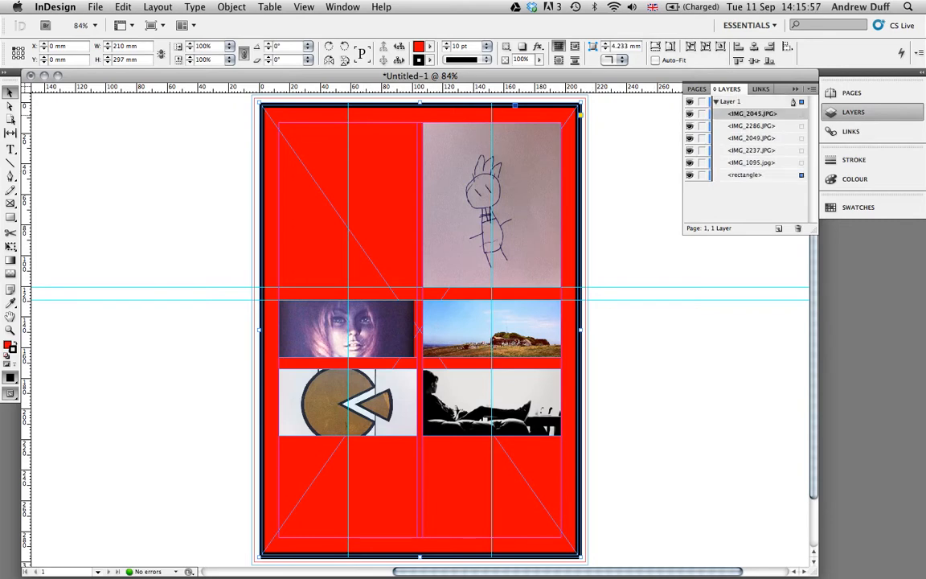
Hide and show several of Layer 1's images and the red rectangle in turn to identify each object.
{"action": "left_click", "coordinate": [690, 114]}
{"action": "left_click", "coordinate": [690, 114]}
{"action": "left_click", "coordinate": [689, 126]}
{"action": "left_click", "coordinate": [689, 126]}
{"action": "left_click", "coordinate": [690, 126]}
{"action": "left_click", "coordinate": [690, 127]}
{"action": "left_click", "coordinate": [690, 138]}
{"action": "left_click", "coordinate": [689, 138]}
{"action": "left_click", "coordinate": [690, 163]}
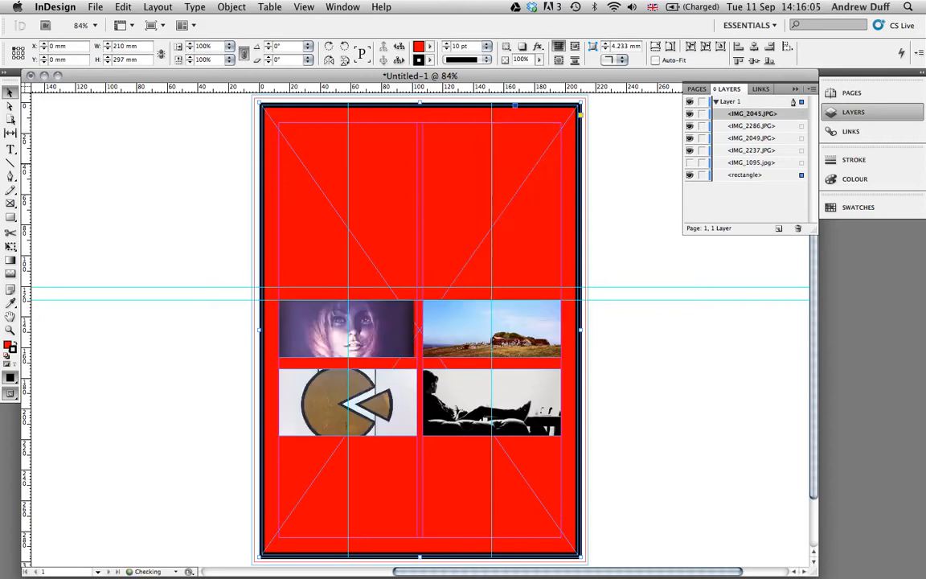
{"action": "left_click", "coordinate": [690, 175]}
{"action": "left_click", "coordinate": [689, 175]}
{"action": "left_click", "coordinate": [689, 163]}
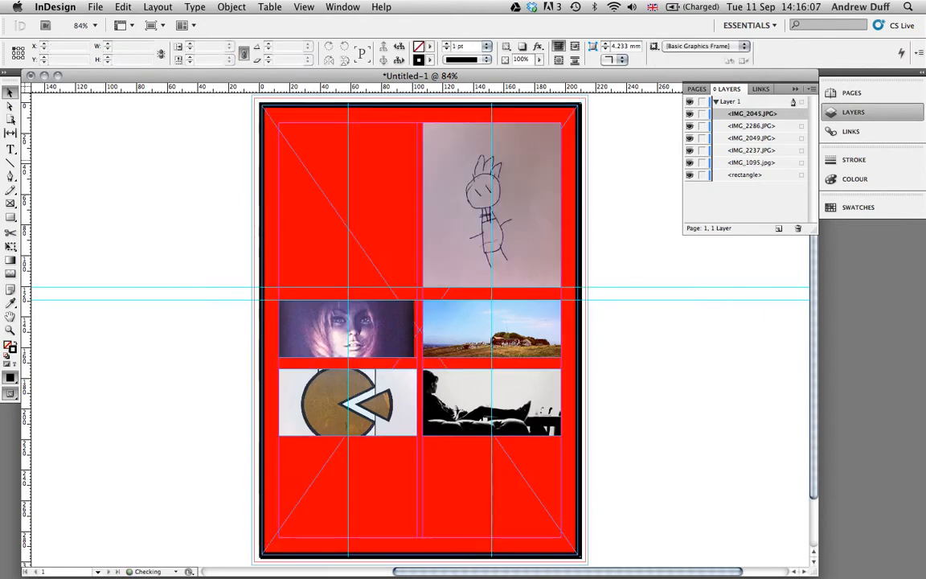
Move the red rectangle above IMG_2237.JPG in the stacking order, and return it to the bottom of Layer 1.
{"action": "mouse_move", "coordinate": [748, 174]}
{"action": "left_mouse_down"}
{"action": "mouse_move", "coordinate": [747, 105]}
{"action": "mouse_move", "coordinate": [748, 156]}
{"action": "left_mouse_up"}
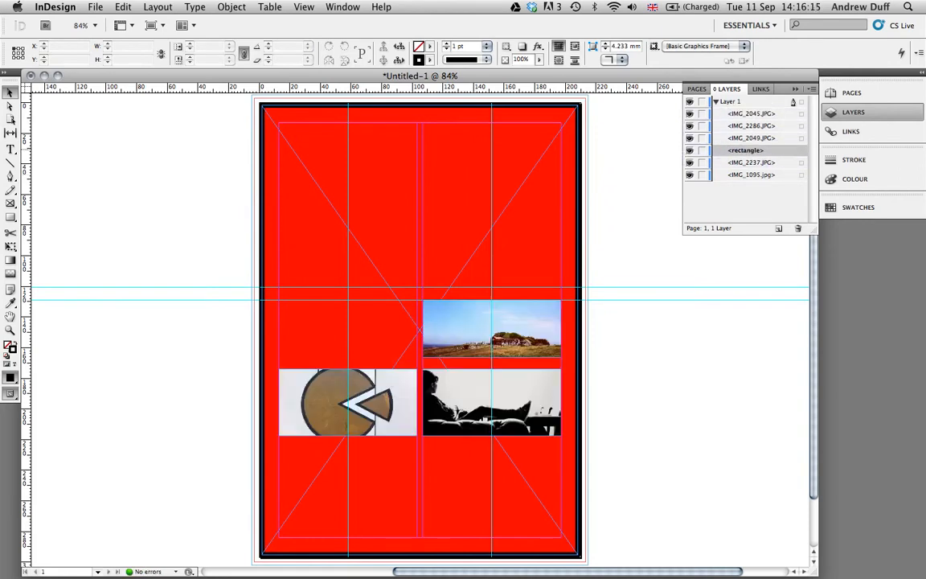
{"action": "left_click", "coordinate": [747, 151]}
{"action": "left_click", "coordinate": [748, 200]}
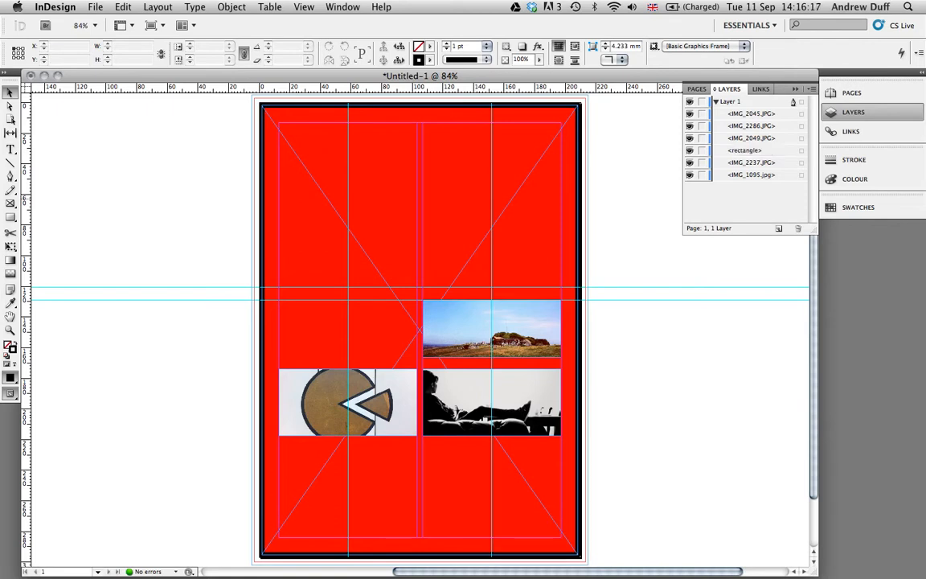
{"action": "left_click_drag", "start_coordinate": [747, 151], "coordinate": [747, 184]}
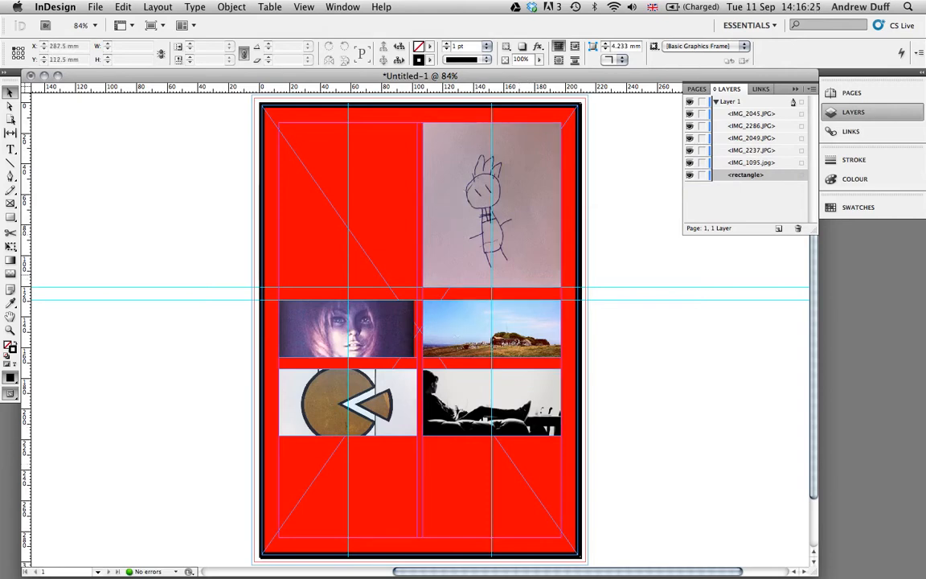
Draw a rectangle frame about 90 mm by 63 mm below the pie-shaped picture, down to the bottom margin.
{"action": "scroll", "coordinate": [401, 333], "scroll_direction": "down", "scroll_amount": 3}
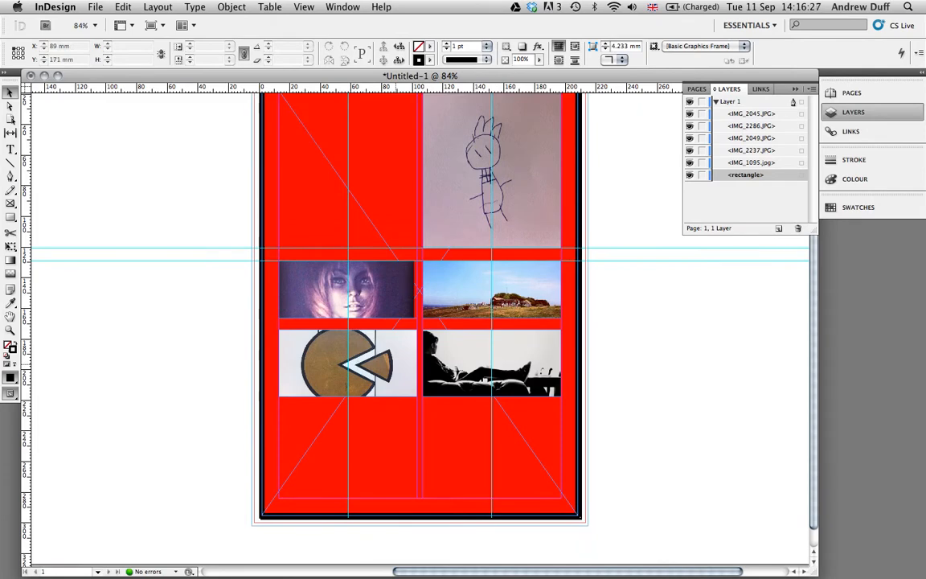
{"action": "left_click", "coordinate": [10, 203]}
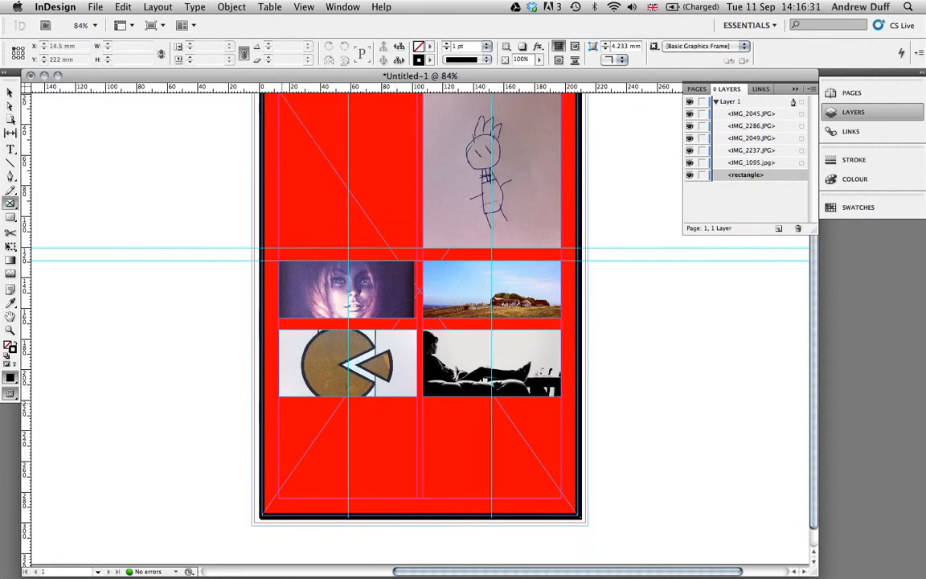
{"action": "left_click", "coordinate": [9, 204]}
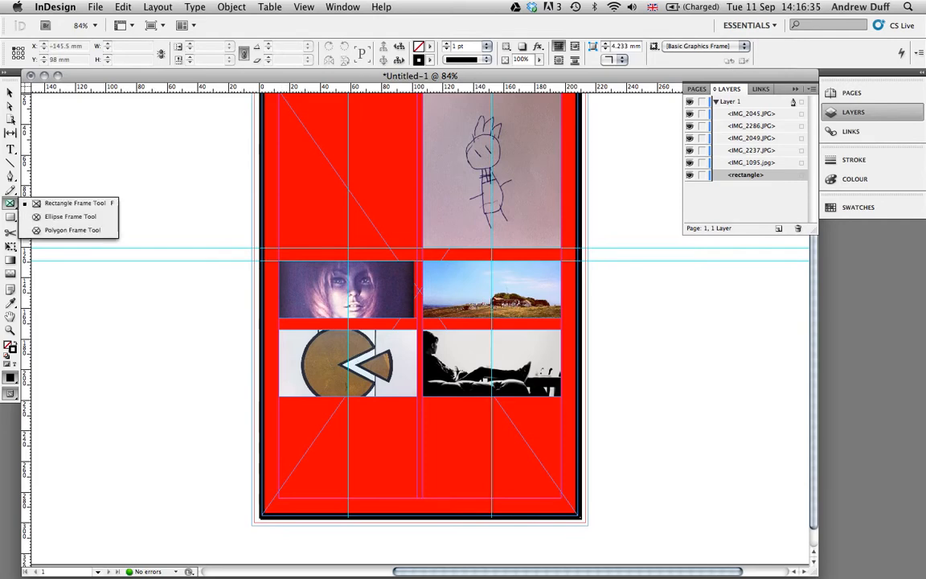
{"action": "left_click", "coordinate": [75, 203]}
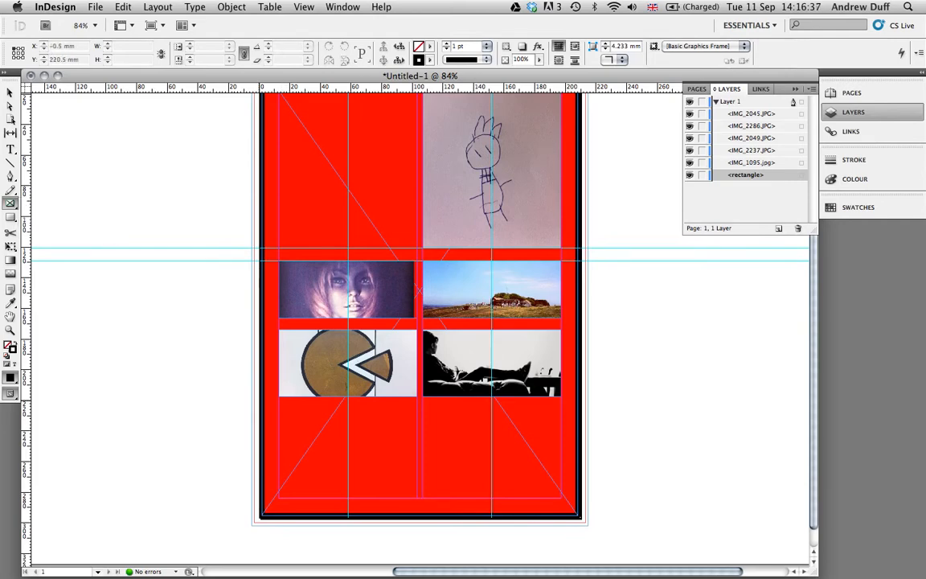
{"action": "left_click_drag", "start_coordinate": [279, 400], "coordinate": [416, 499]}
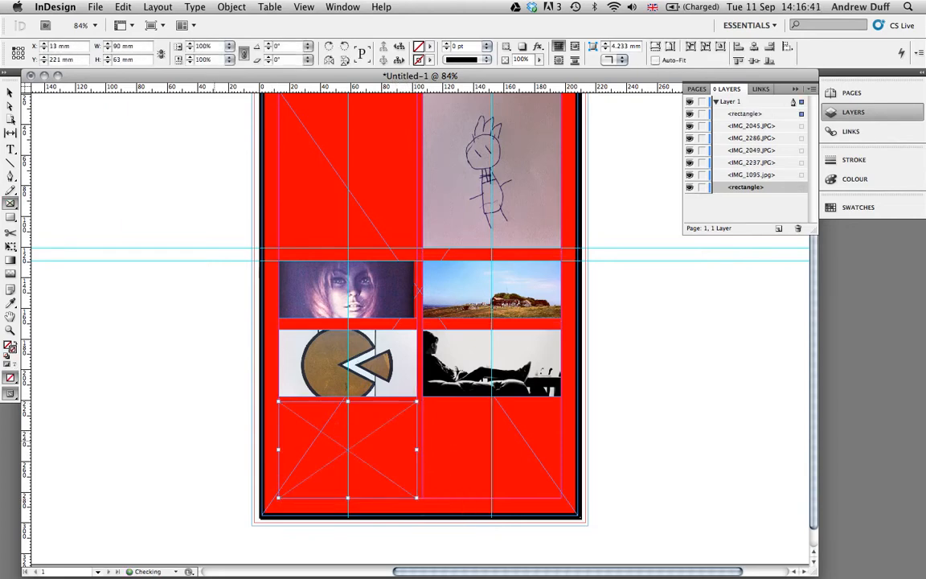
Draw a plain rectangle about 90 mm by 60 mm below the reclining silhouette picture with the Rectangle tool, and deselect it.
{"action": "left_click", "coordinate": [11, 216]}
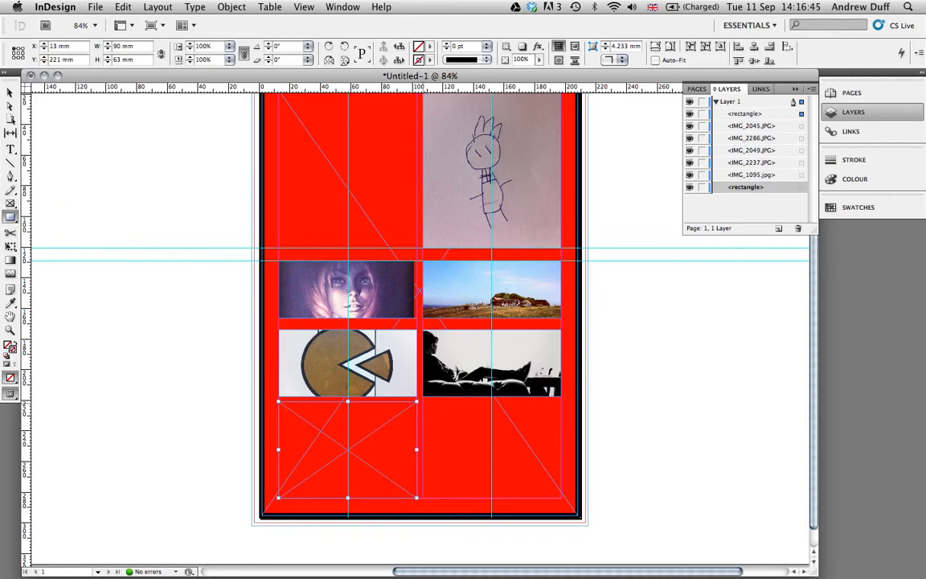
{"action": "left_click_drag", "start_coordinate": [422, 401], "coordinate": [560, 493]}
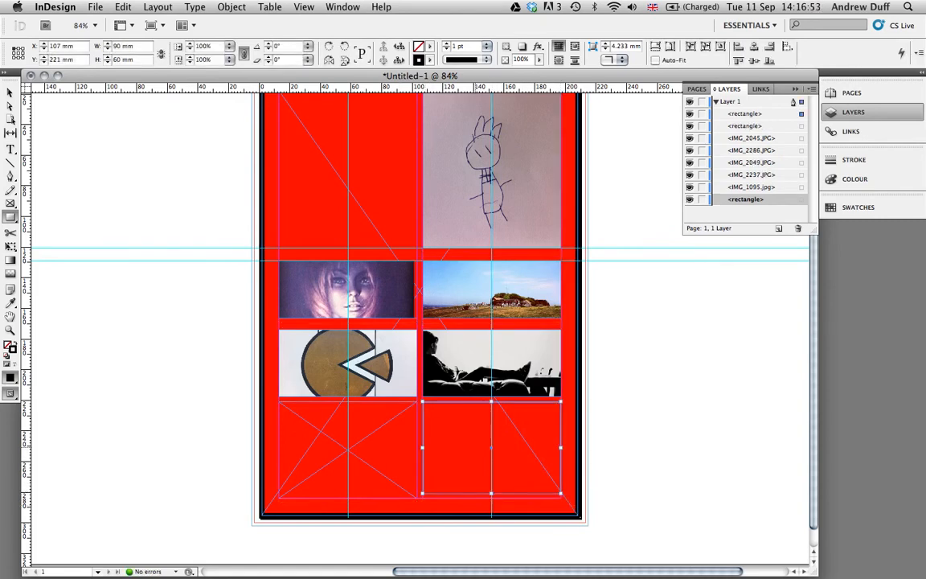
{"action": "key", "text": "super+2"}
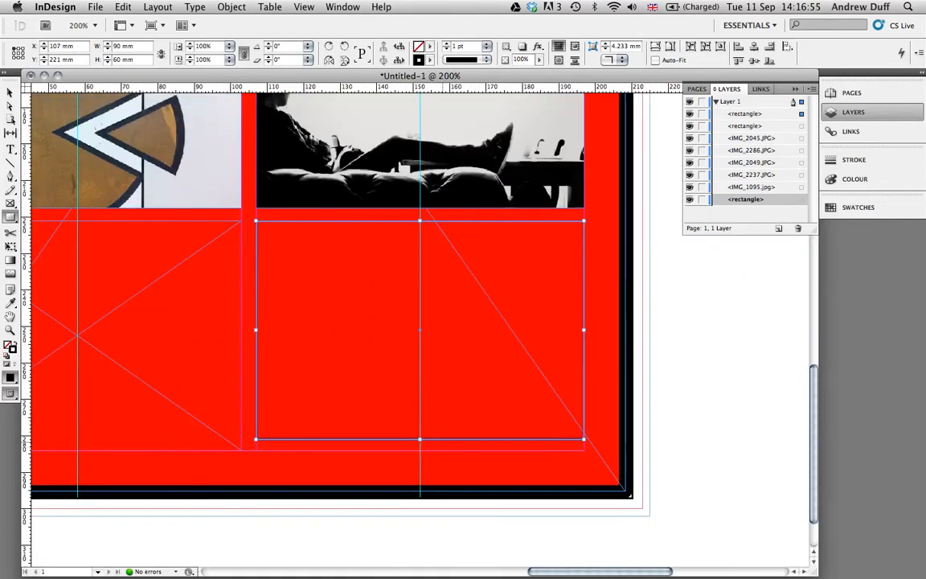
{"action": "key", "text": "v"}
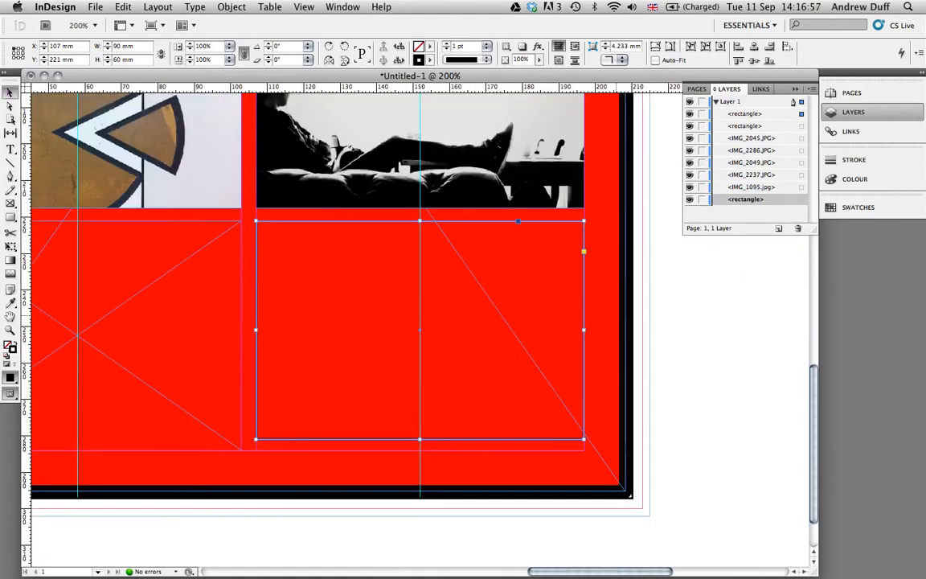
{"action": "left_click", "coordinate": [674, 362]}
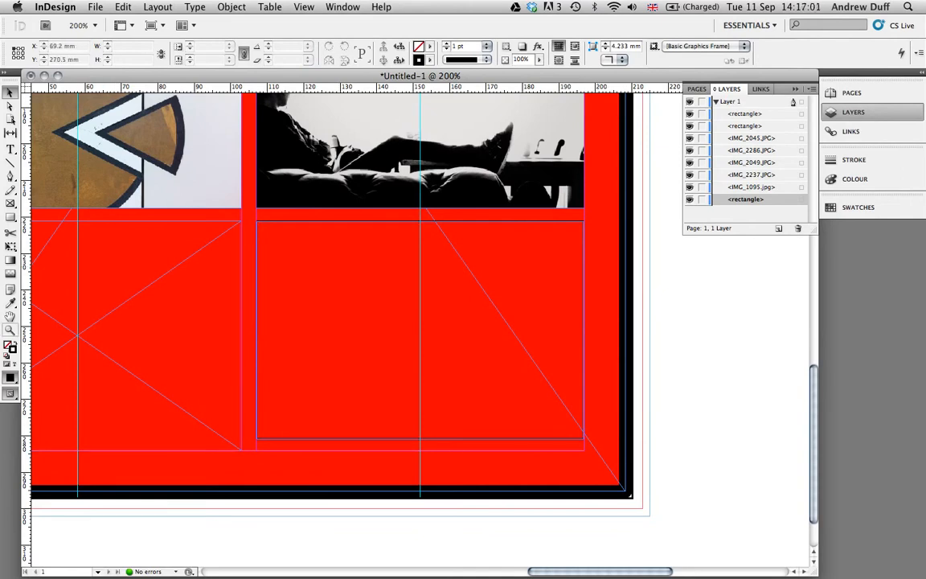
{"action": "left_click", "coordinate": [239, 213]}
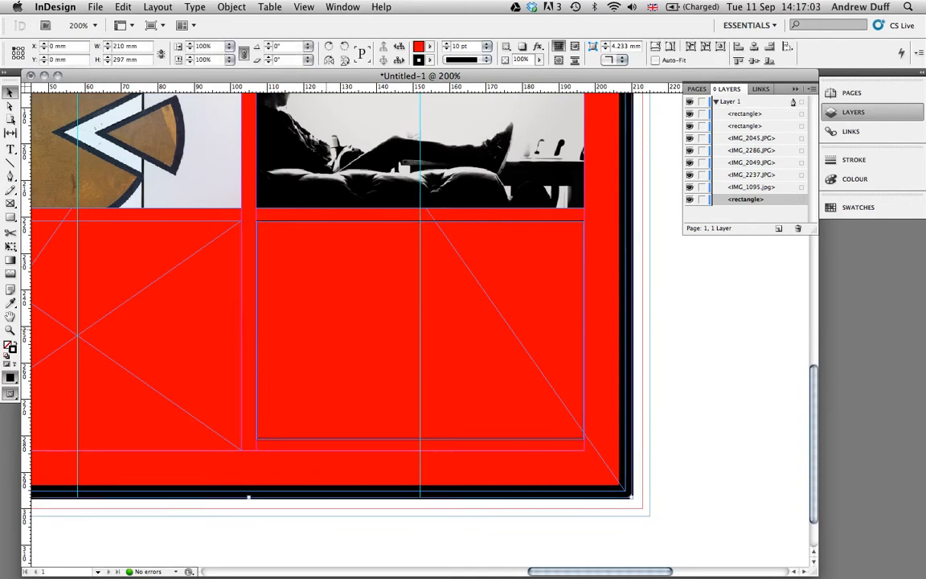
{"action": "left_click", "coordinate": [241, 274]}
{"action": "mouse_move", "coordinate": [176, 272]}
{"action": "left_mouse_down"}
{"action": "mouse_move", "coordinate": [178, 296]}
{"action": "mouse_move", "coordinate": [223, 311]}
{"action": "mouse_move", "coordinate": [175, 285]}
{"action": "mouse_move", "coordinate": [177, 271]}
{"action": "left_mouse_up"}
{"action": "left_click_drag", "start_coordinate": [298, 290], "coordinate": [377, 357]}
{"action": "key", "text": "super+z"}
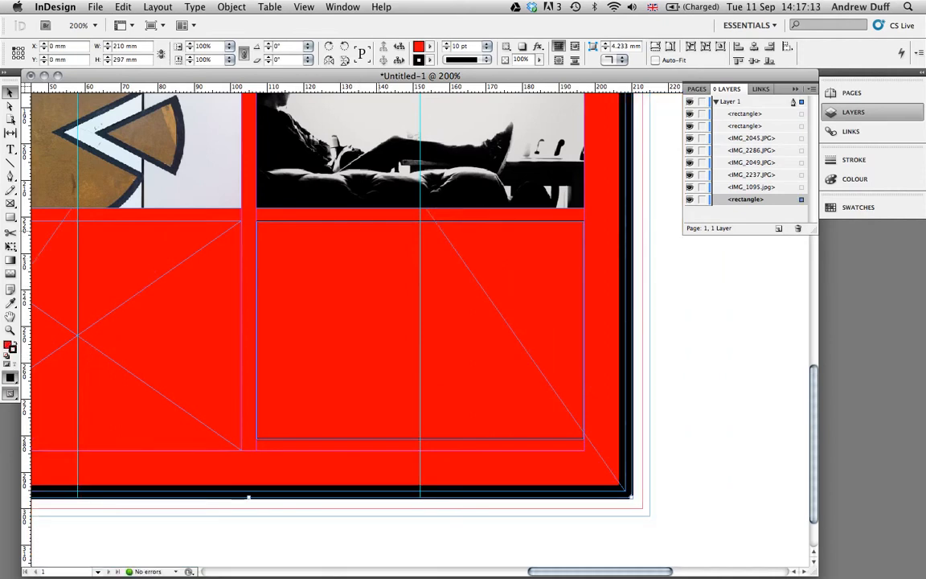
Extend the bottom edge of the rectangle below the silhouette picture to the bottom margin, making it 63 mm high.
{"action": "mouse_move", "coordinate": [370, 226]}
{"action": "left_mouse_down"}
{"action": "mouse_move", "coordinate": [332, 197]}
{"action": "mouse_move", "coordinate": [369, 226]}
{"action": "left_mouse_up"}
{"action": "left_click", "coordinate": [420, 439]}
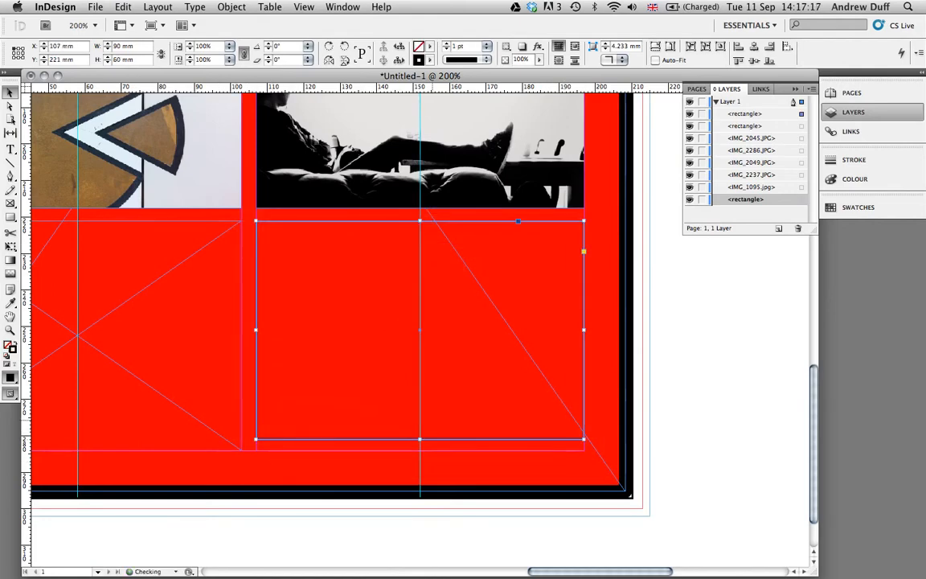
{"action": "left_click_drag", "start_coordinate": [419, 438], "coordinate": [419, 449]}
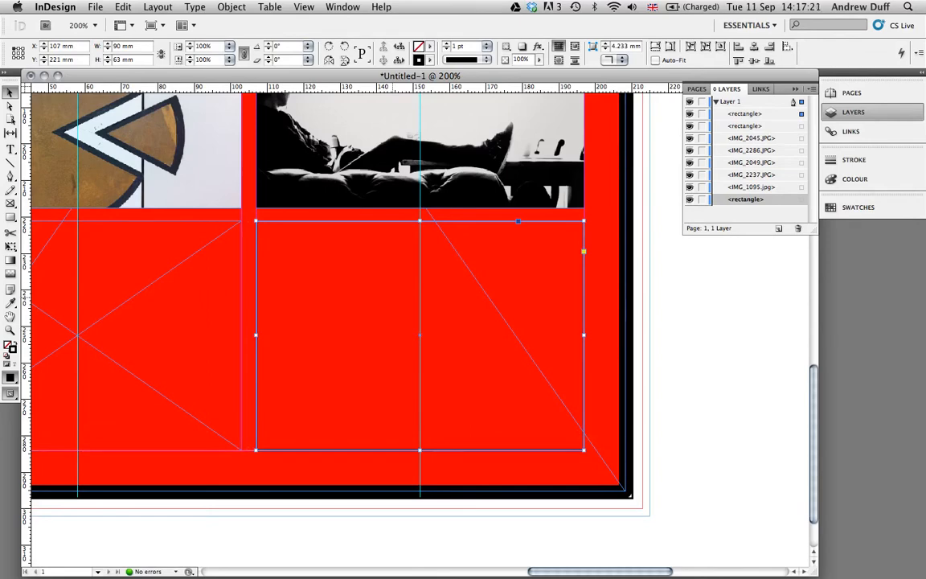
Convert the two empty frames below the bottom row of pictures into text frames with the Type tool.
{"action": "scroll", "coordinate": [321, 321], "scroll_direction": "up", "scroll_amount": 2}
{"action": "scroll", "coordinate": [361, 322], "scroll_direction": "up", "scroll_amount": 3}
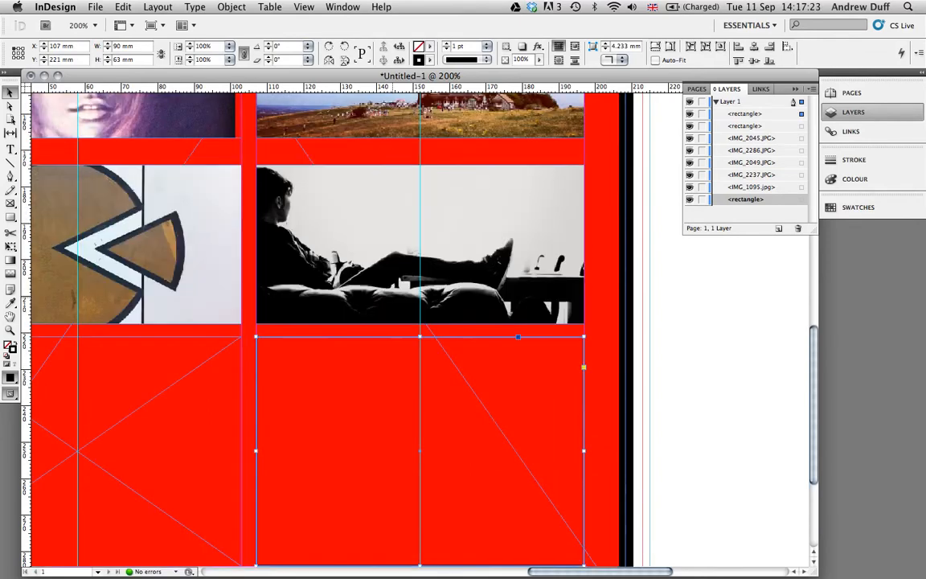
{"action": "scroll", "coordinate": [362, 321], "scroll_direction": "left", "scroll_amount": 6}
{"action": "scroll", "coordinate": [362, 322], "scroll_direction": "up", "scroll_amount": 8}
{"action": "scroll", "coordinate": [378, 321], "scroll_direction": "down", "scroll_amount": 4}
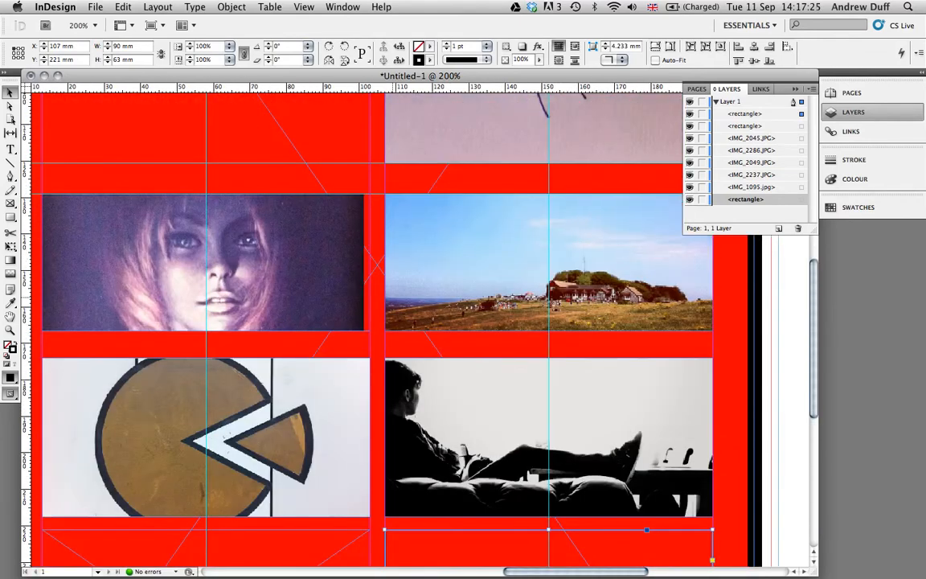
{"action": "scroll", "coordinate": [421, 201], "scroll_direction": "down", "scroll_amount": 15}
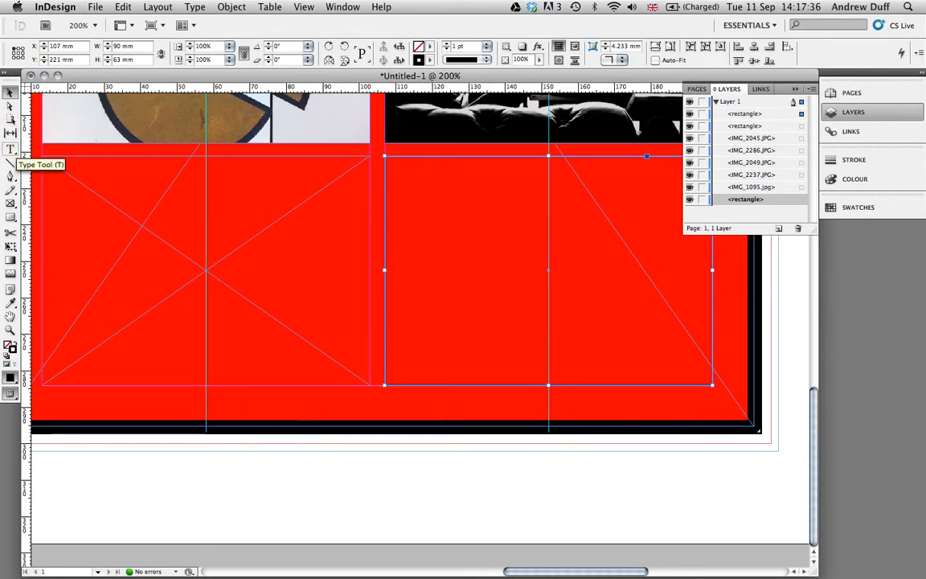
{"action": "left_click", "coordinate": [11, 150]}
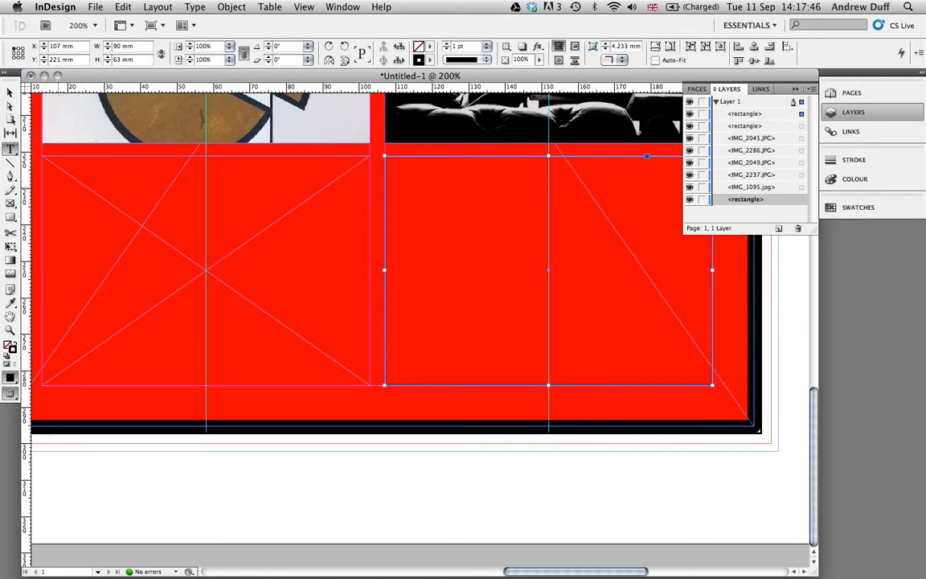
{"action": "left_click", "coordinate": [64, 169]}
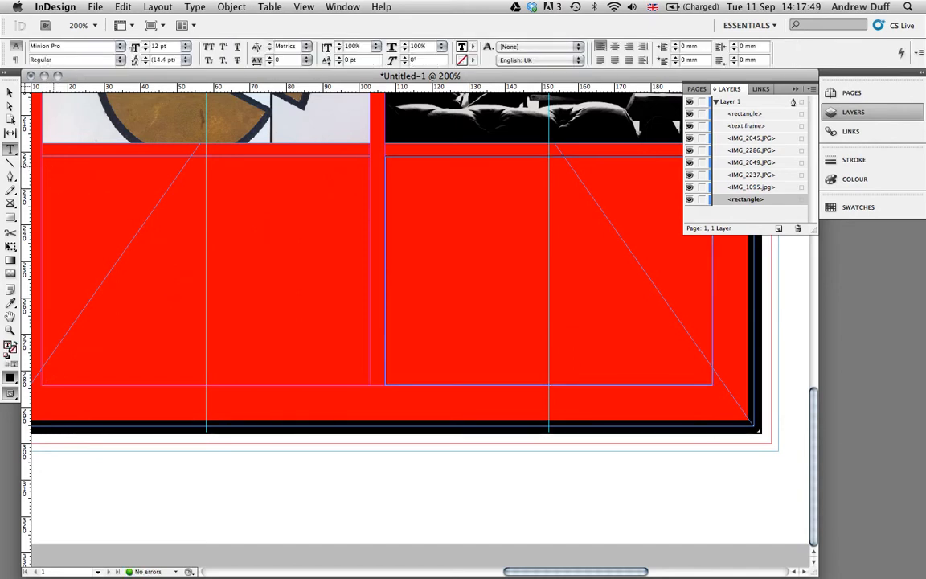
{"action": "left_click", "coordinate": [408, 181]}
Enter "text" in the frame below the silhouette picture and delete it again.
{"action": "type", "text": "ext"}
{"action": "key", "text": "super+a"}
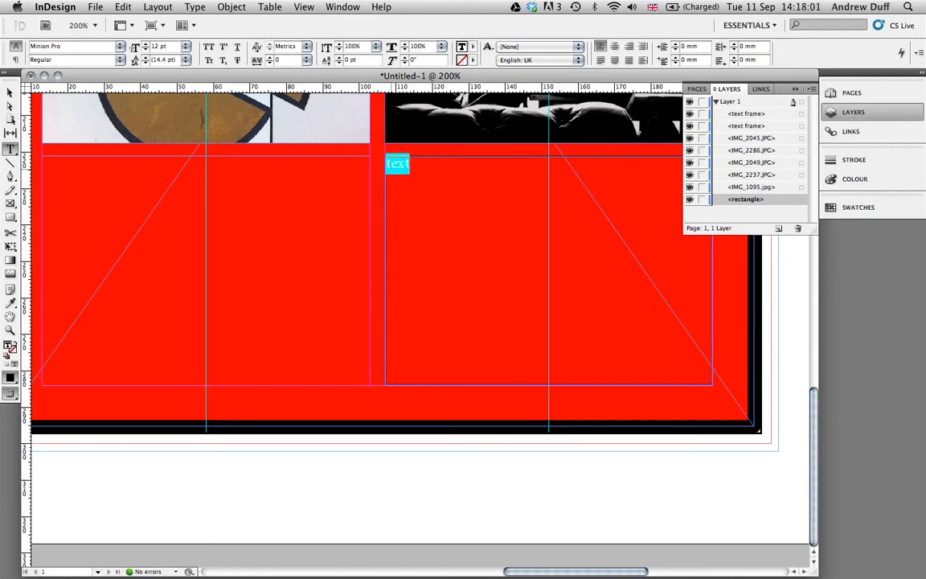
{"action": "key", "text": "BackSpace"}
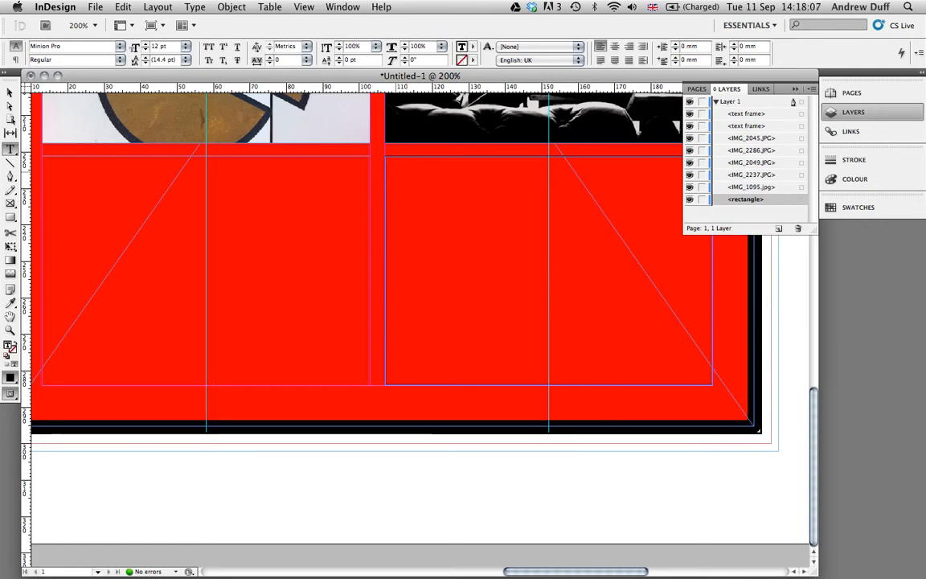
Fill both text frames below the pictures with placeholder text and fit the page in the window.
{"action": "right_click", "coordinate": [396, 171]}
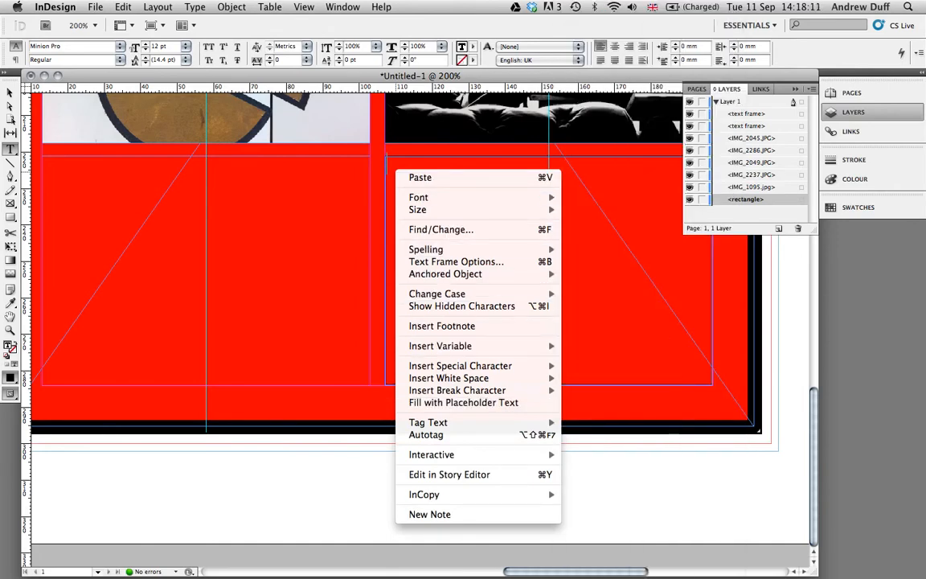
{"action": "left_click", "coordinate": [463, 402]}
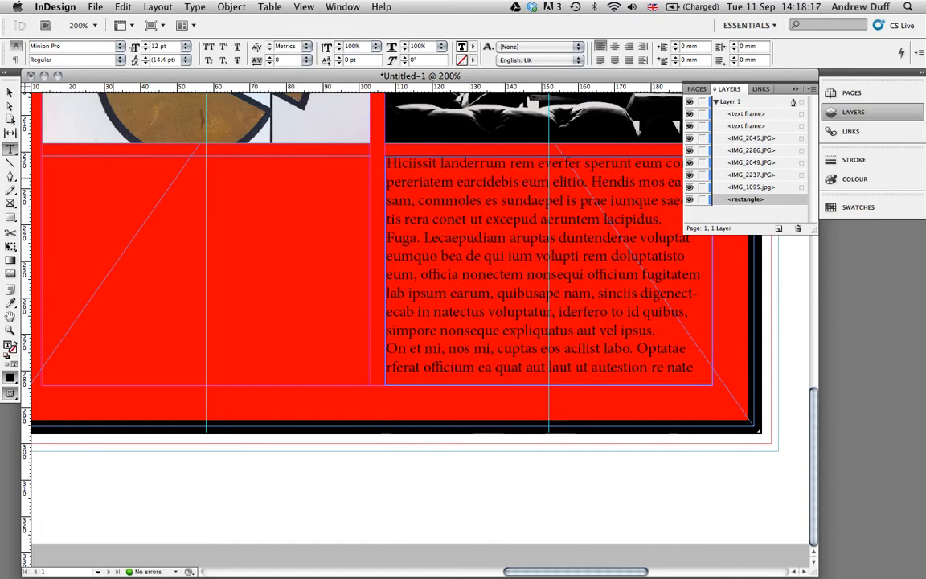
{"action": "right_click", "coordinate": [114, 174]}
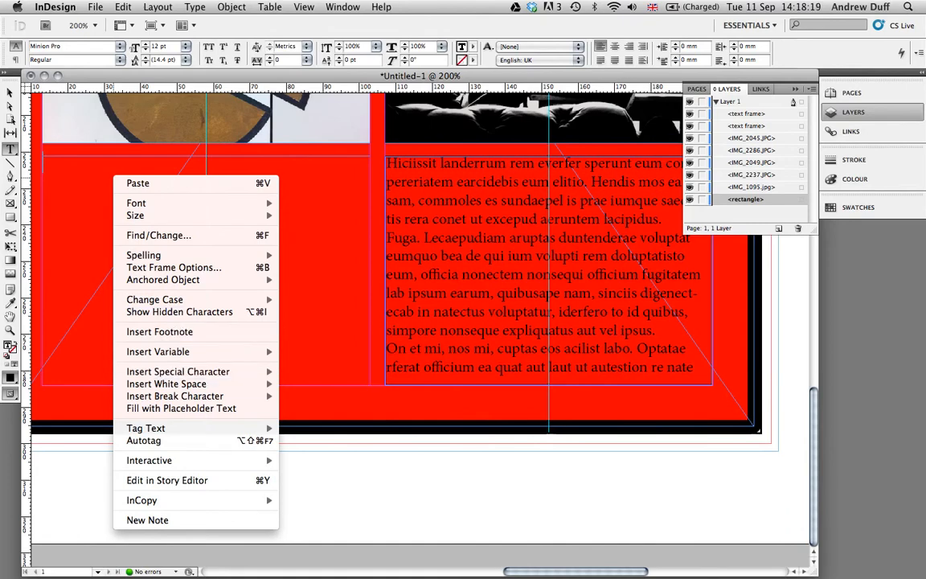
{"action": "left_click", "coordinate": [180, 408]}
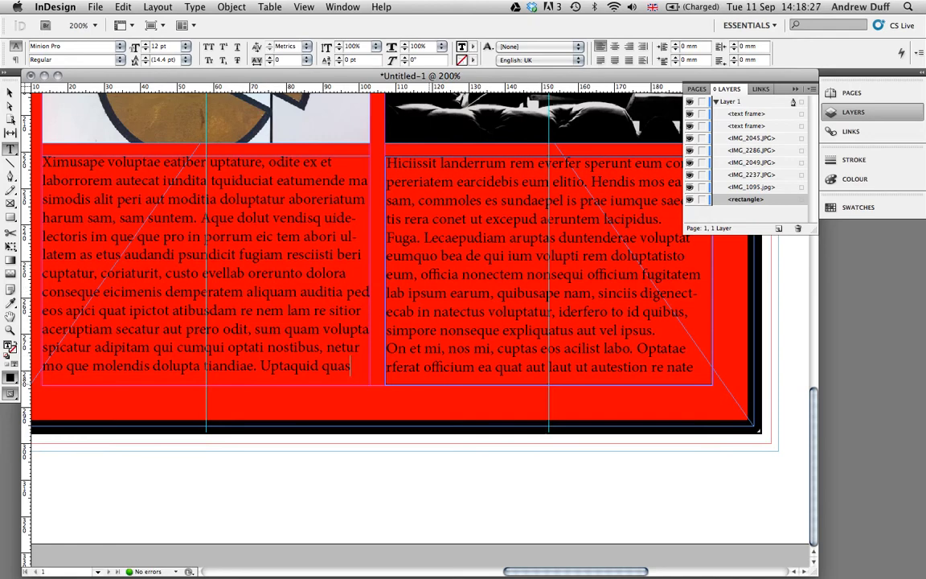
{"action": "key", "text": "super+0"}
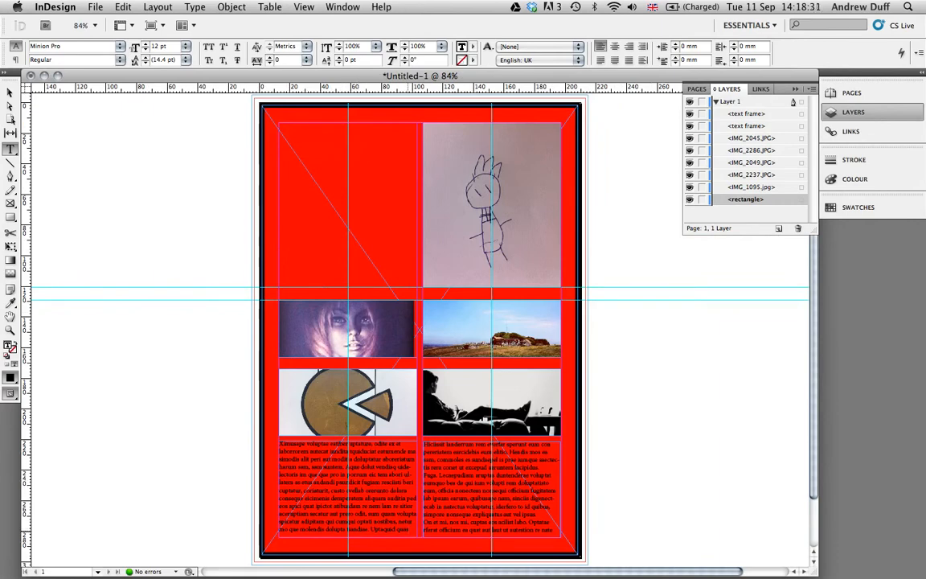
Set the placeholder text below the pie-shaped picture to Helvetica Regular and place the Character panel directly beneath the Layers panel.
{"action": "left_click_drag", "start_coordinate": [409, 530], "coordinate": [282, 438]}
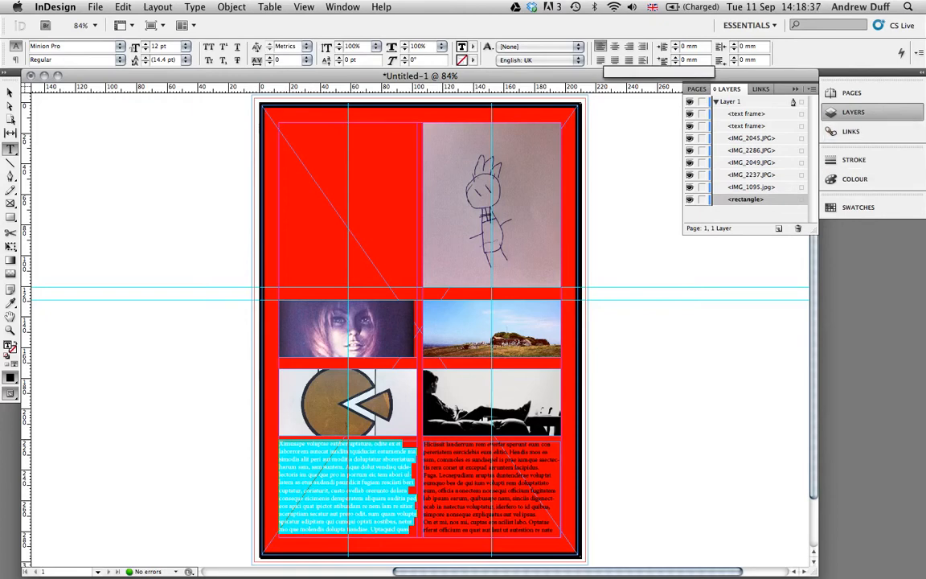
{"action": "left_click", "coordinate": [343, 7]}
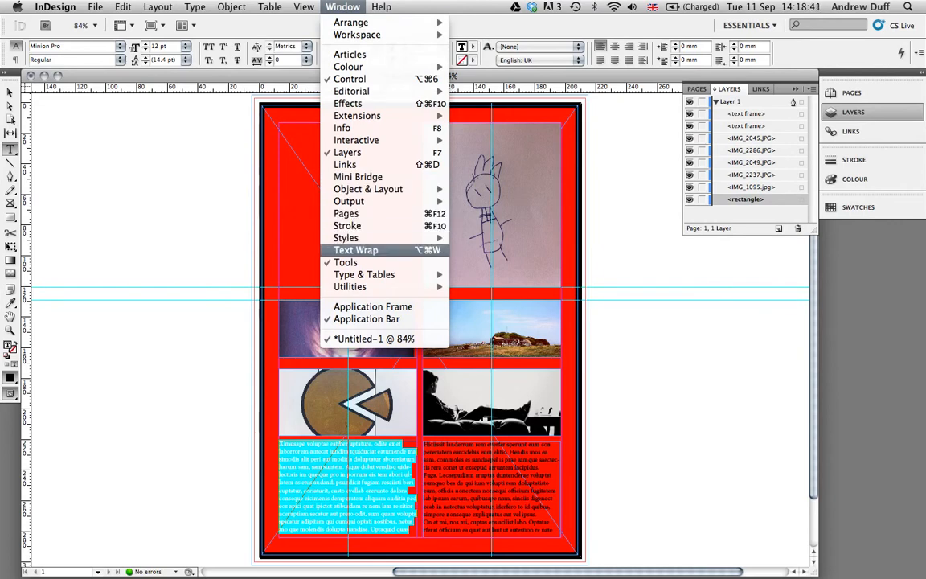
{"action": "mouse_move", "coordinate": [364, 274]}
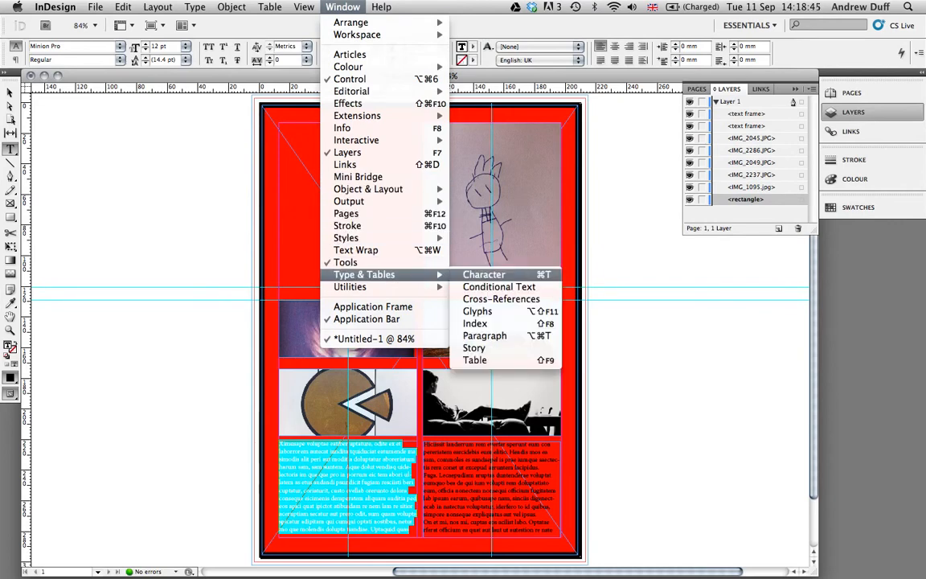
{"action": "left_click", "coordinate": [484, 274]}
{"action": "left_click_drag", "start_coordinate": [458, 247], "coordinate": [670, 270]}
{"action": "left_click", "coordinate": [734, 286]}
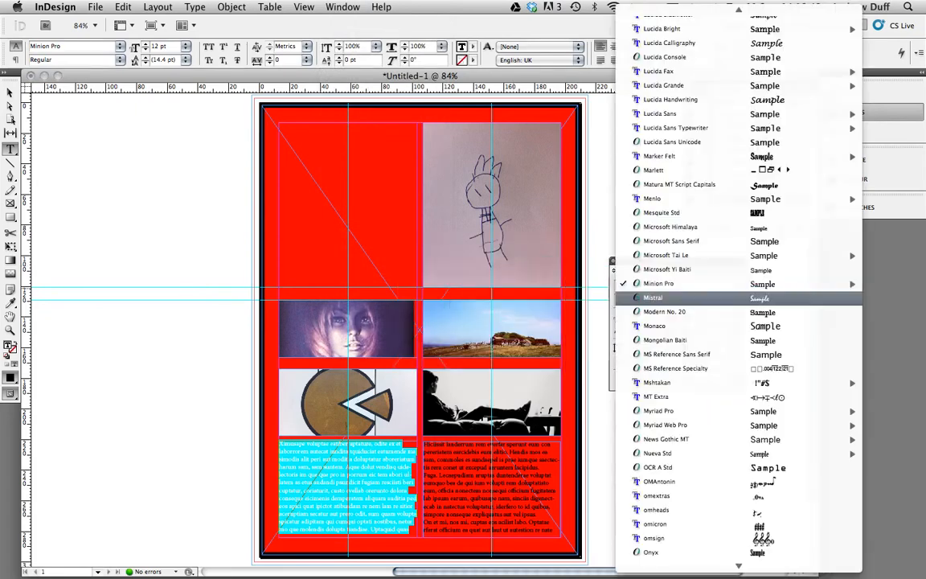
{"action": "scroll", "coordinate": [734, 119], "scroll_direction": "up", "scroll_amount": 10}
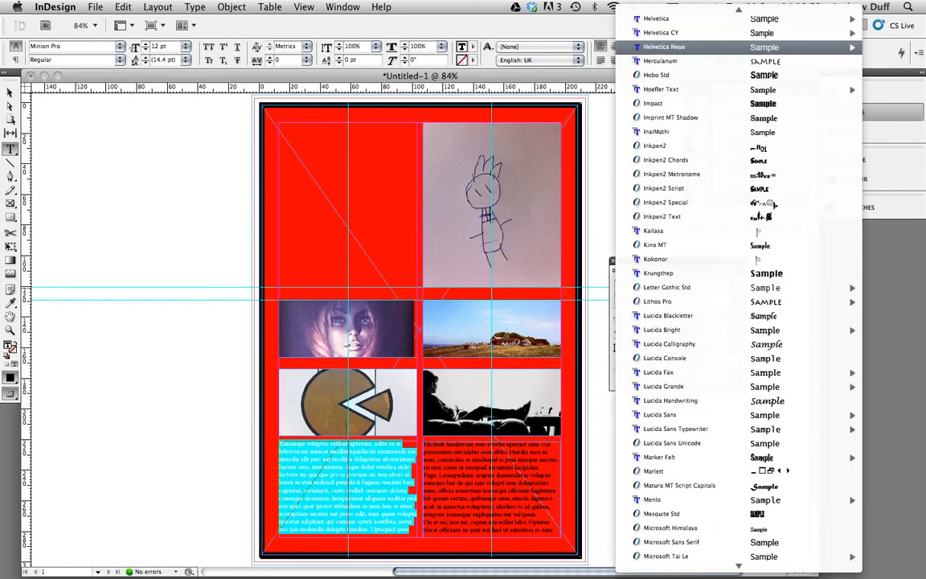
{"action": "mouse_move", "coordinate": [673, 18]}
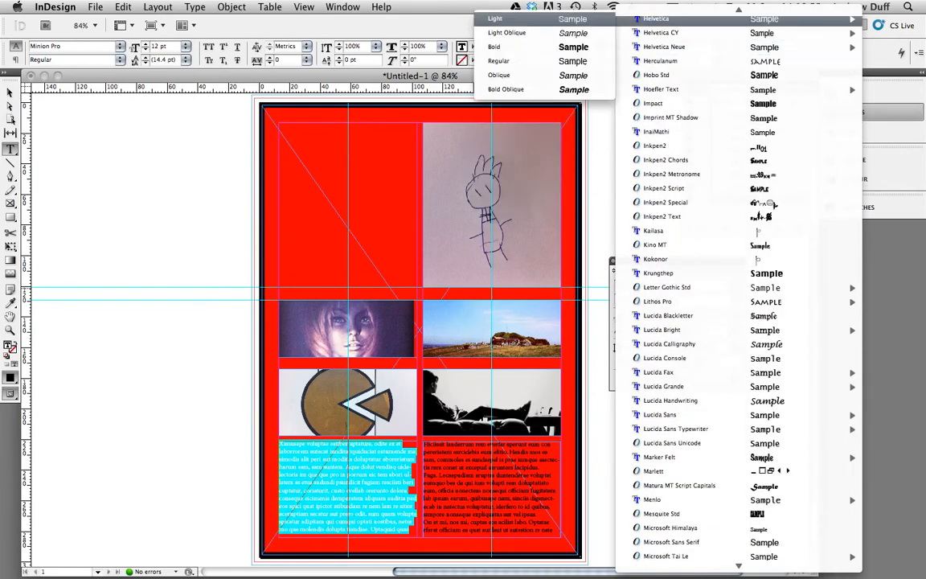
{"action": "left_click", "coordinate": [515, 61]}
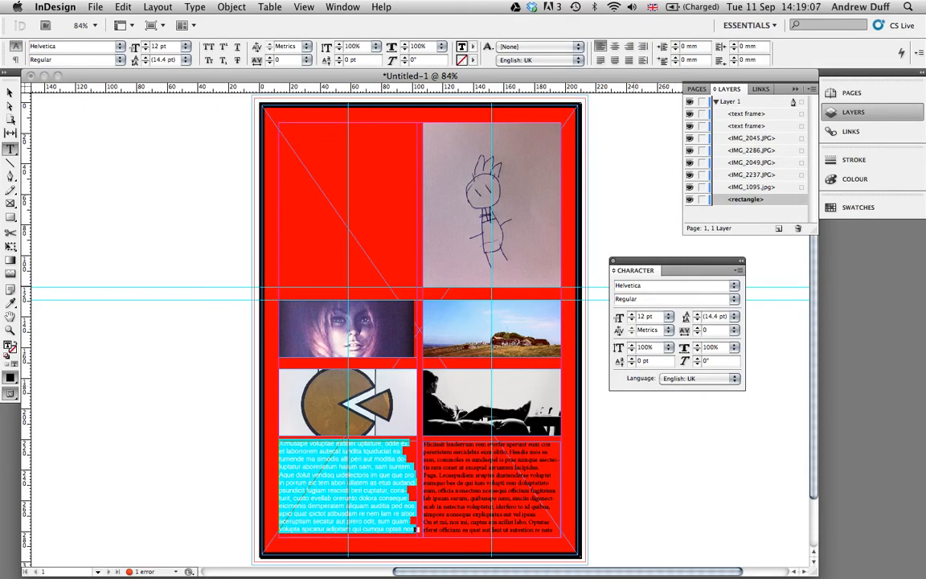
{"action": "left_click_drag", "start_coordinate": [675, 262], "coordinate": [748, 239]}
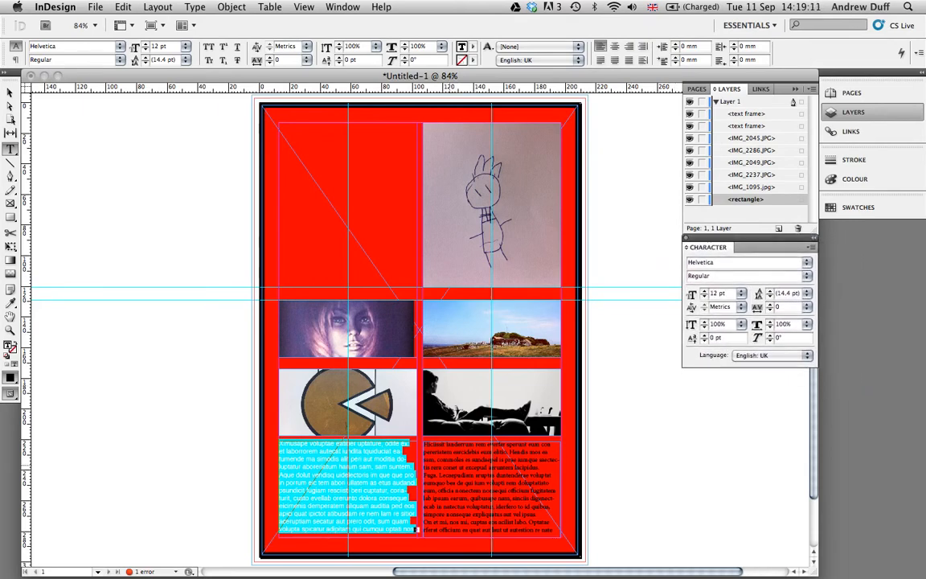
{"action": "key", "text": "Escape"}
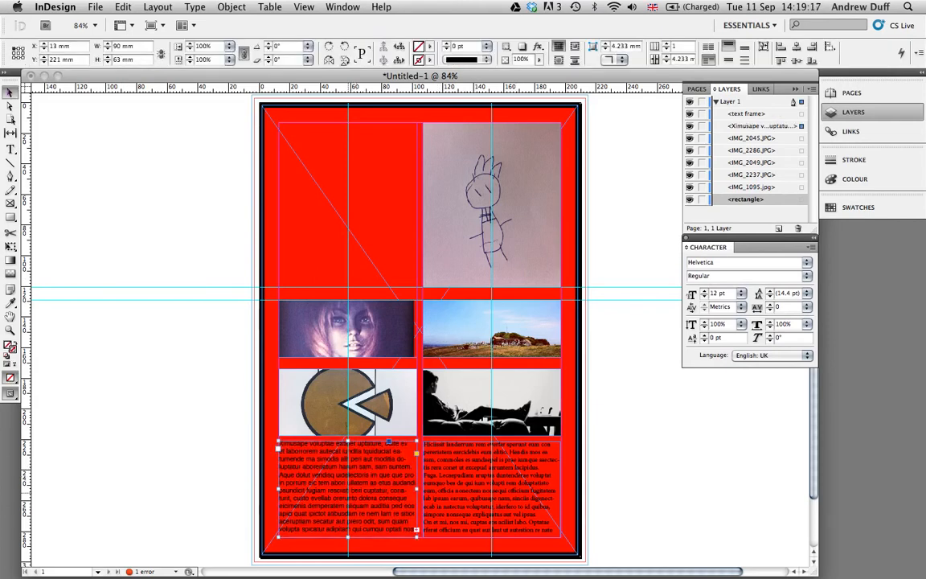
Colour all the text in the Helvetica frame green with RGB values 0, 255, 0.
{"action": "key", "text": "t"}
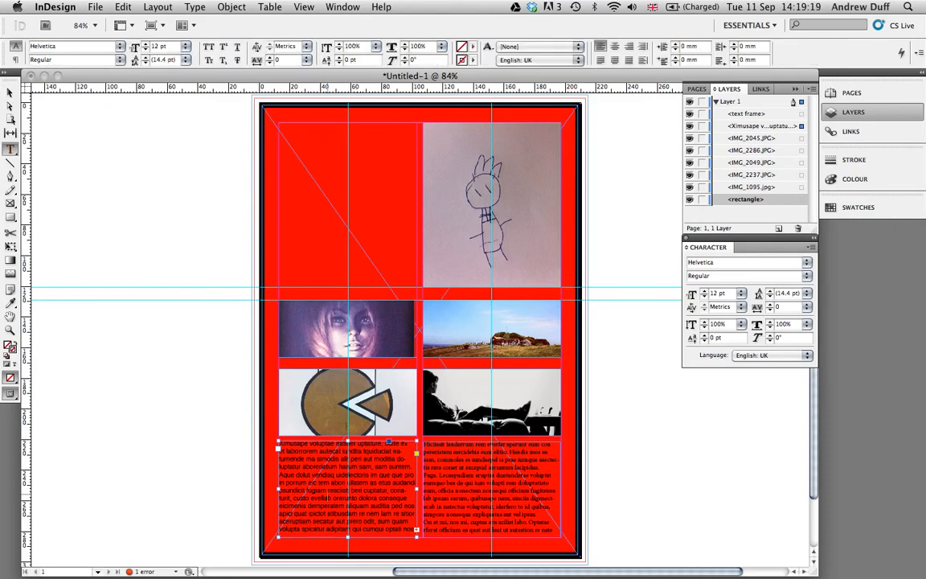
{"action": "key", "text": "super+a"}
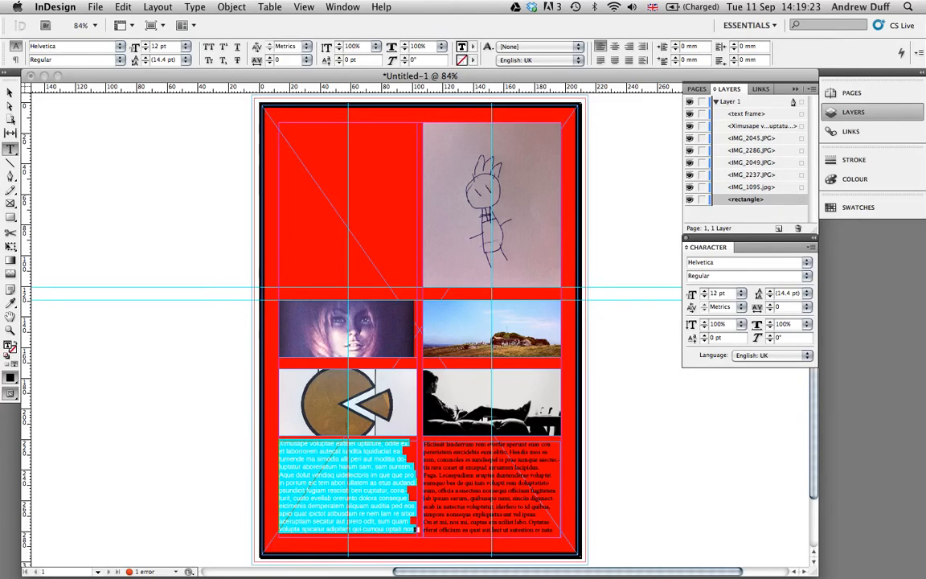
{"action": "double_click", "coordinate": [8, 346]}
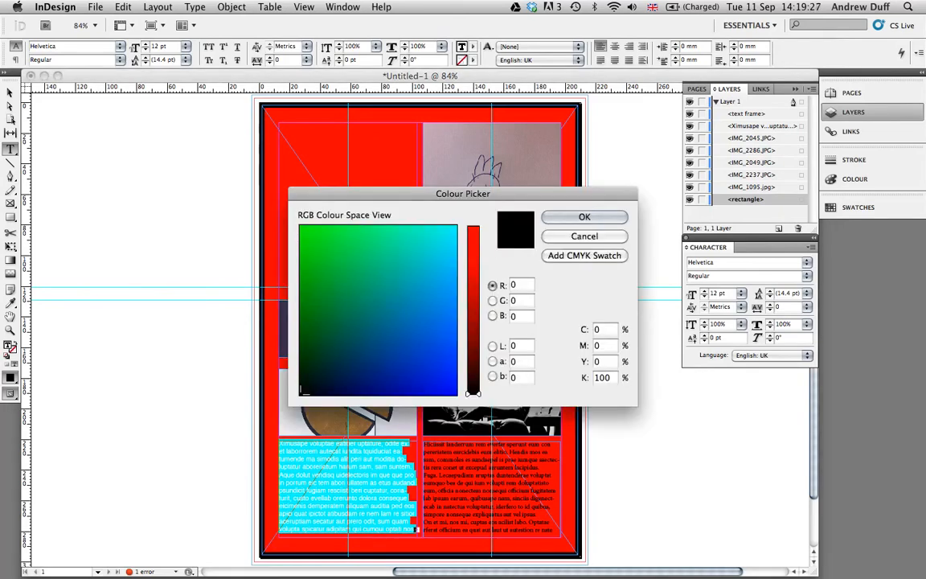
{"action": "mouse_move", "coordinate": [426, 322]}
{"action": "left_mouse_down"}
{"action": "mouse_move", "coordinate": [406, 279]}
{"action": "mouse_move", "coordinate": [299, 226]}
{"action": "left_mouse_up"}
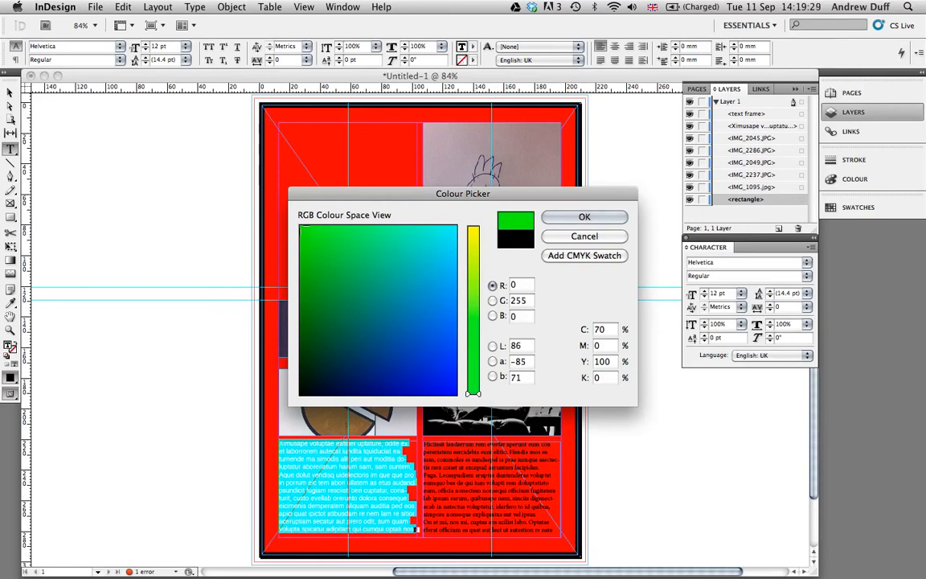
{"action": "left_click", "coordinate": [584, 217]}
{"action": "left_click", "coordinate": [347, 486]}
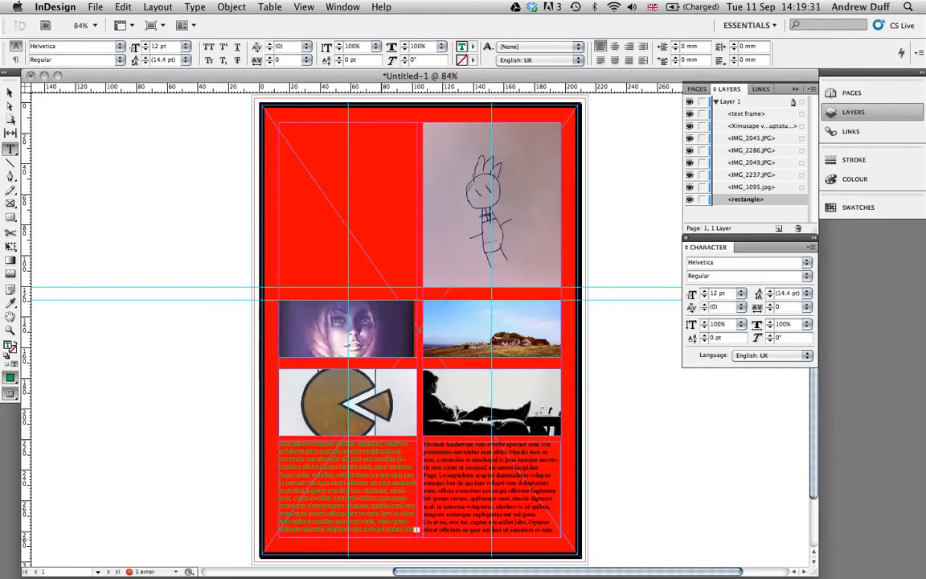
Select a single line of the green text, and extend the selection to the whole text.
{"action": "double_click", "coordinate": [324, 482]}
{"action": "left_click", "coordinate": [356, 482]}
{"action": "triple_click", "coordinate": [357, 482]}
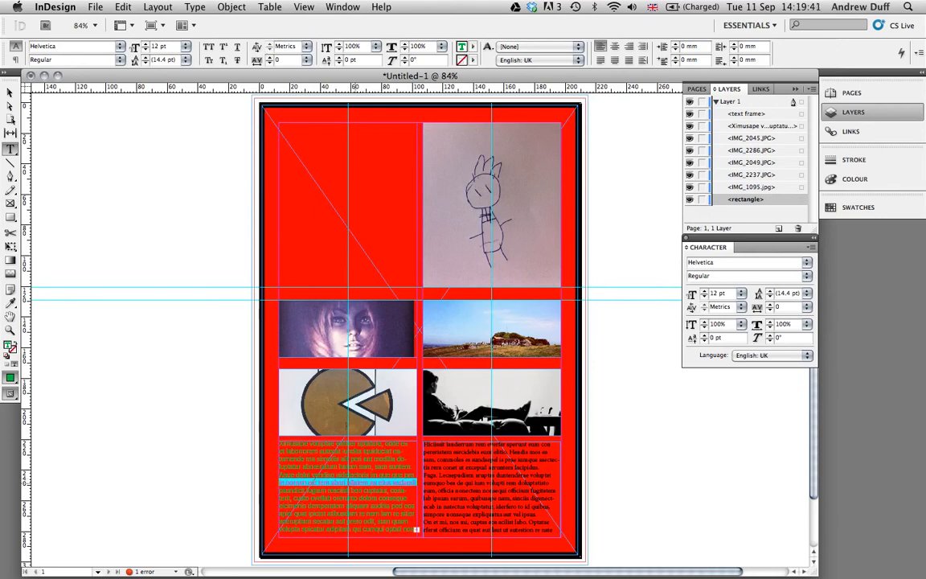
{"action": "left_click", "coordinate": [357, 482]}
{"action": "triple_click", "coordinate": [356, 482]}
{"action": "double_click", "coordinate": [357, 482]}
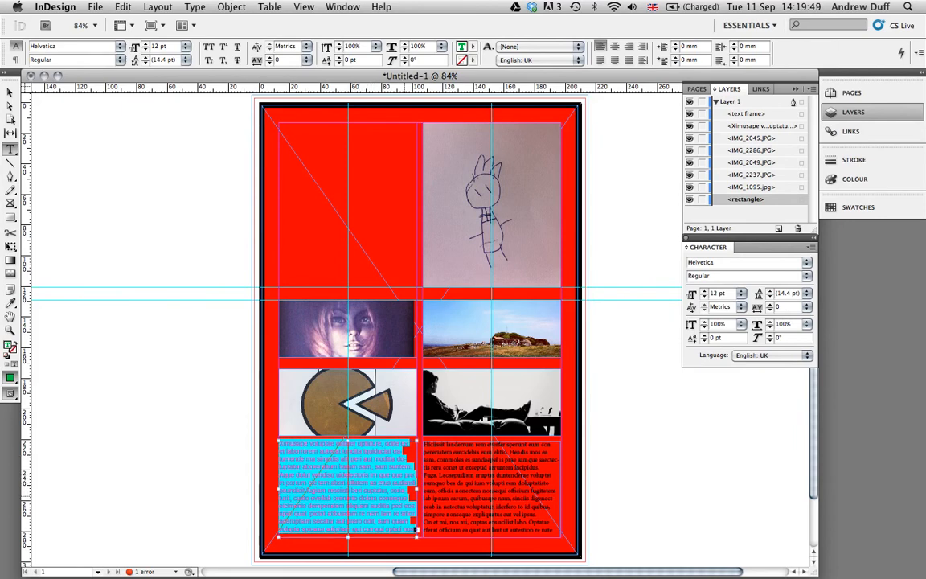
Examine the last lines of the green text and the edge of its frame at 1200% magnification.
{"action": "key", "text": "super+equal"}
{"action": "key", "text": "super+equal"}
{"action": "key", "text": "super+equal"}
{"action": "key", "text": "super+equal"}
{"action": "key", "text": "super+equal"}
{"action": "key", "text": "super+equal"}
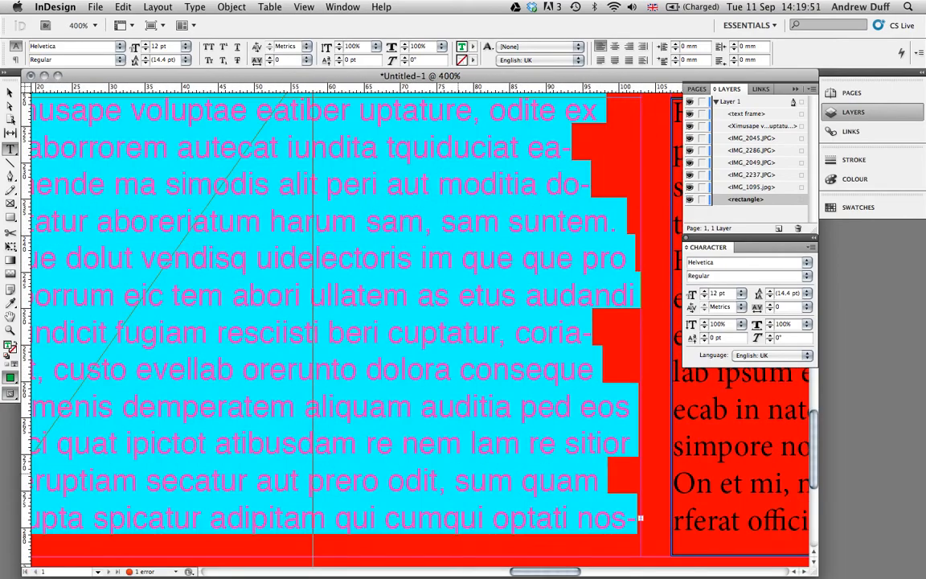
{"action": "scroll", "coordinate": [419, 321], "scroll_direction": "right", "scroll_amount": 10}
{"action": "scroll", "coordinate": [420, 321], "scroll_direction": "down", "scroll_amount": 3}
{"action": "left_click", "coordinate": [227, 402]}
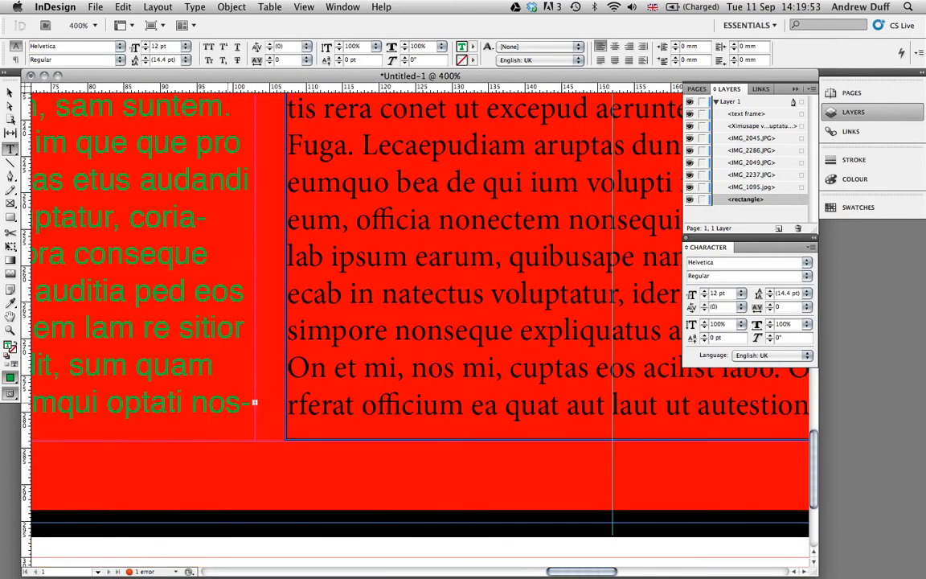
{"action": "key", "text": "super+equal"}
{"action": "key", "text": "super+equal"}
{"action": "key", "text": "super+equal"}
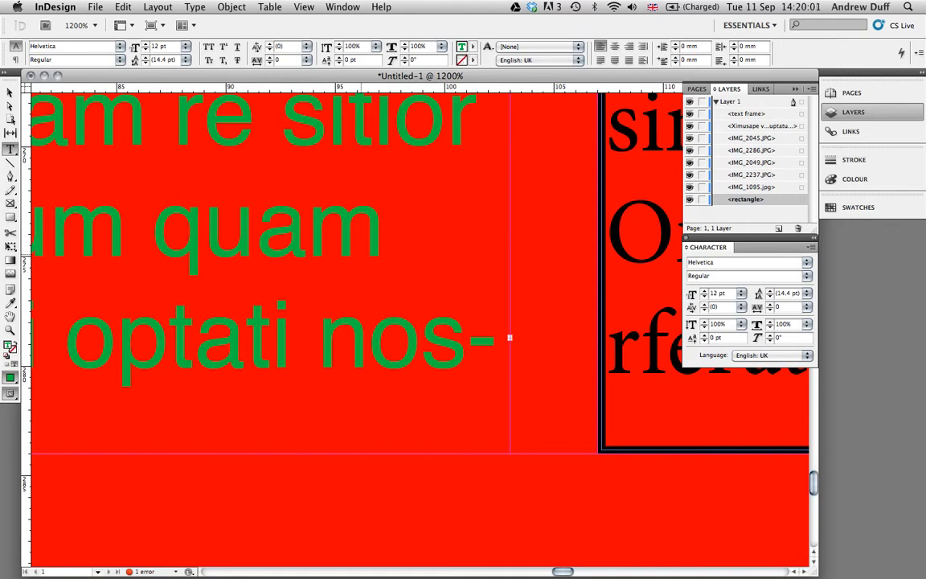
Select all the green text and reduce its font size to 9 pt.
{"action": "triple_click", "coordinate": [330, 342]}
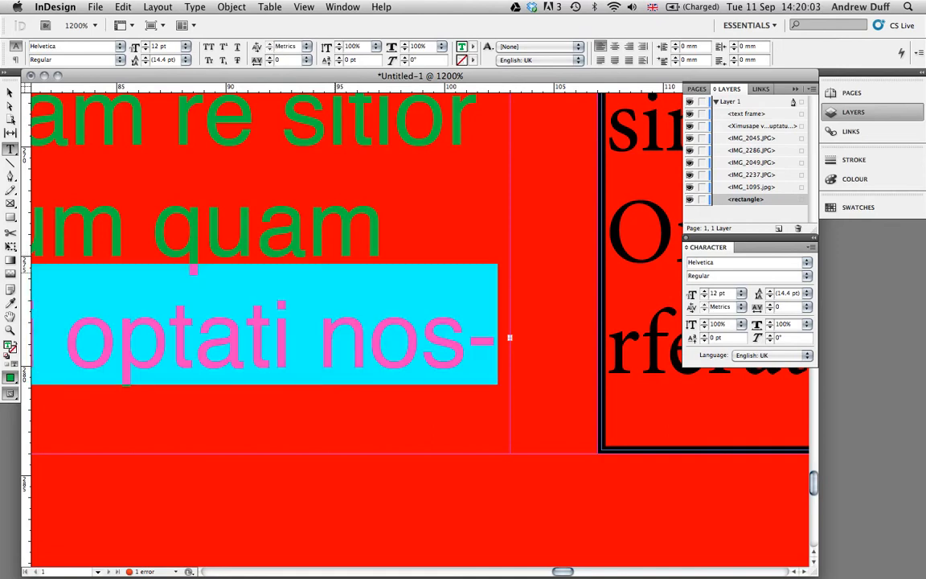
{"action": "double_click", "coordinate": [330, 342]}
{"action": "triple_click", "coordinate": [330, 342]}
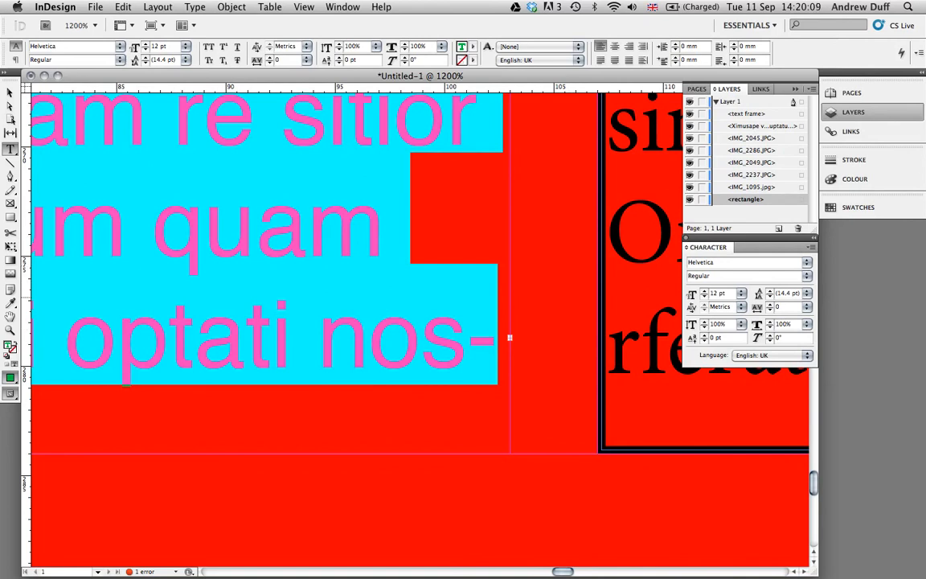
{"action": "key", "text": "super+shift+comma"}
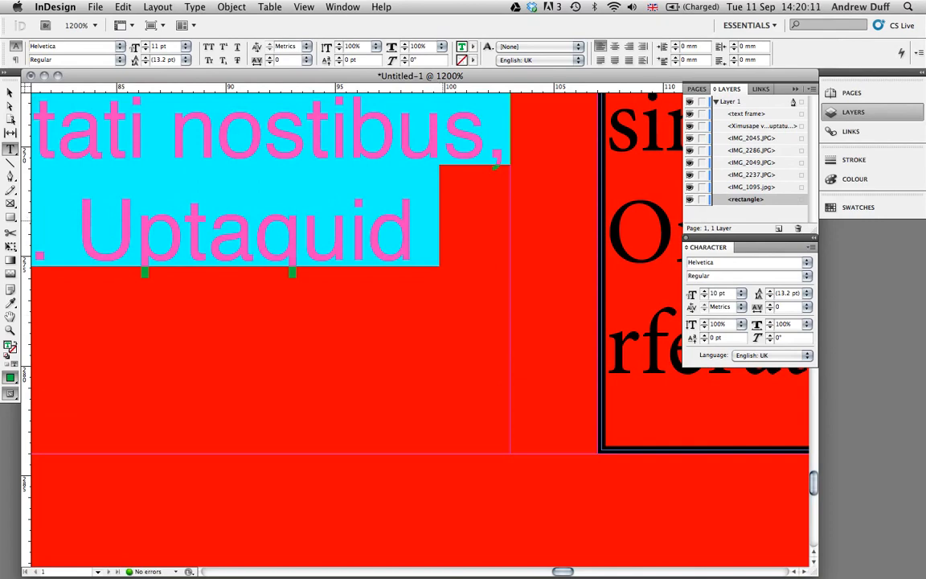
{"action": "key", "text": "super+shift+comma"}
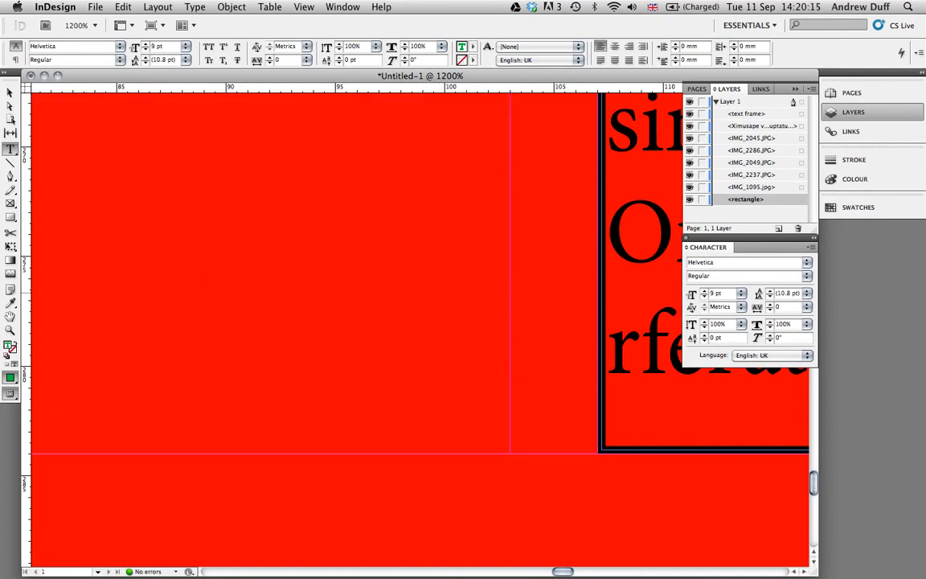
Increase the green text's font size back to 12 pt and fit the page in the window.
{"action": "key", "text": "super+shift+period"}
{"action": "key", "text": "super+shift+period"}
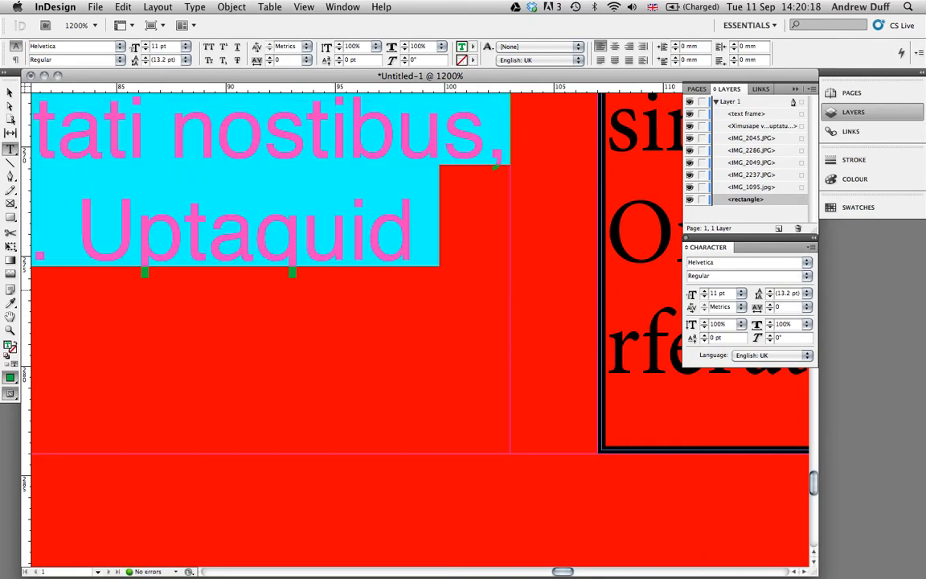
{"action": "key", "text": "super+shift+period"}
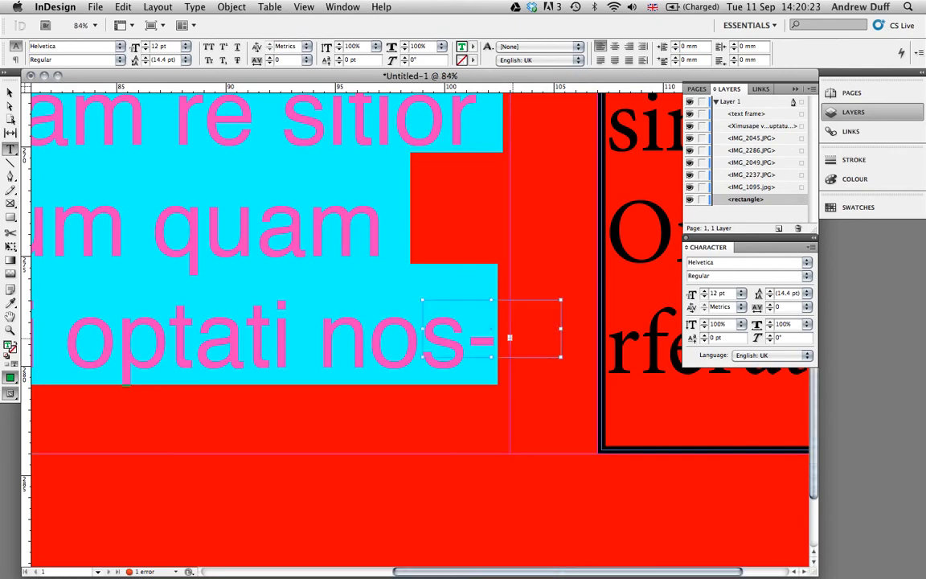
{"action": "key", "text": "super+0"}
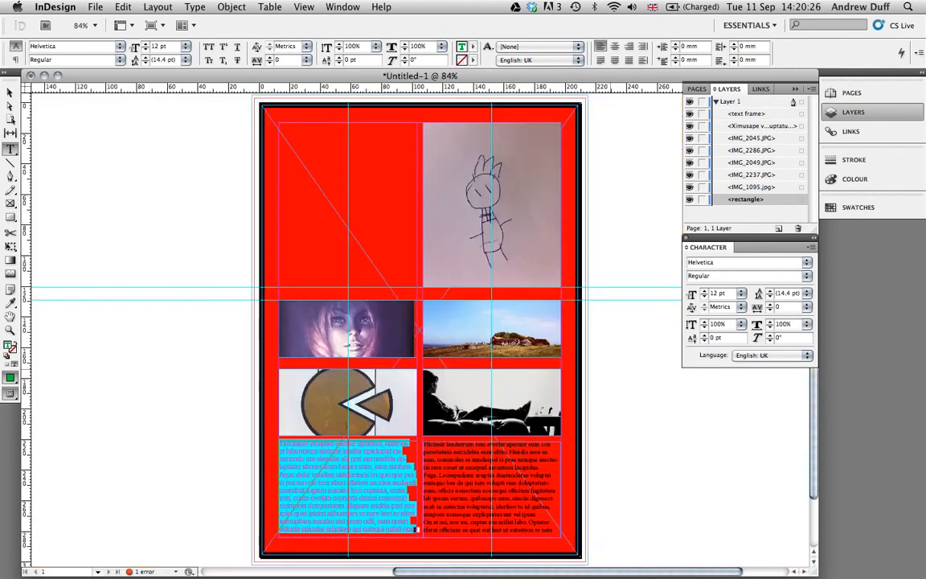